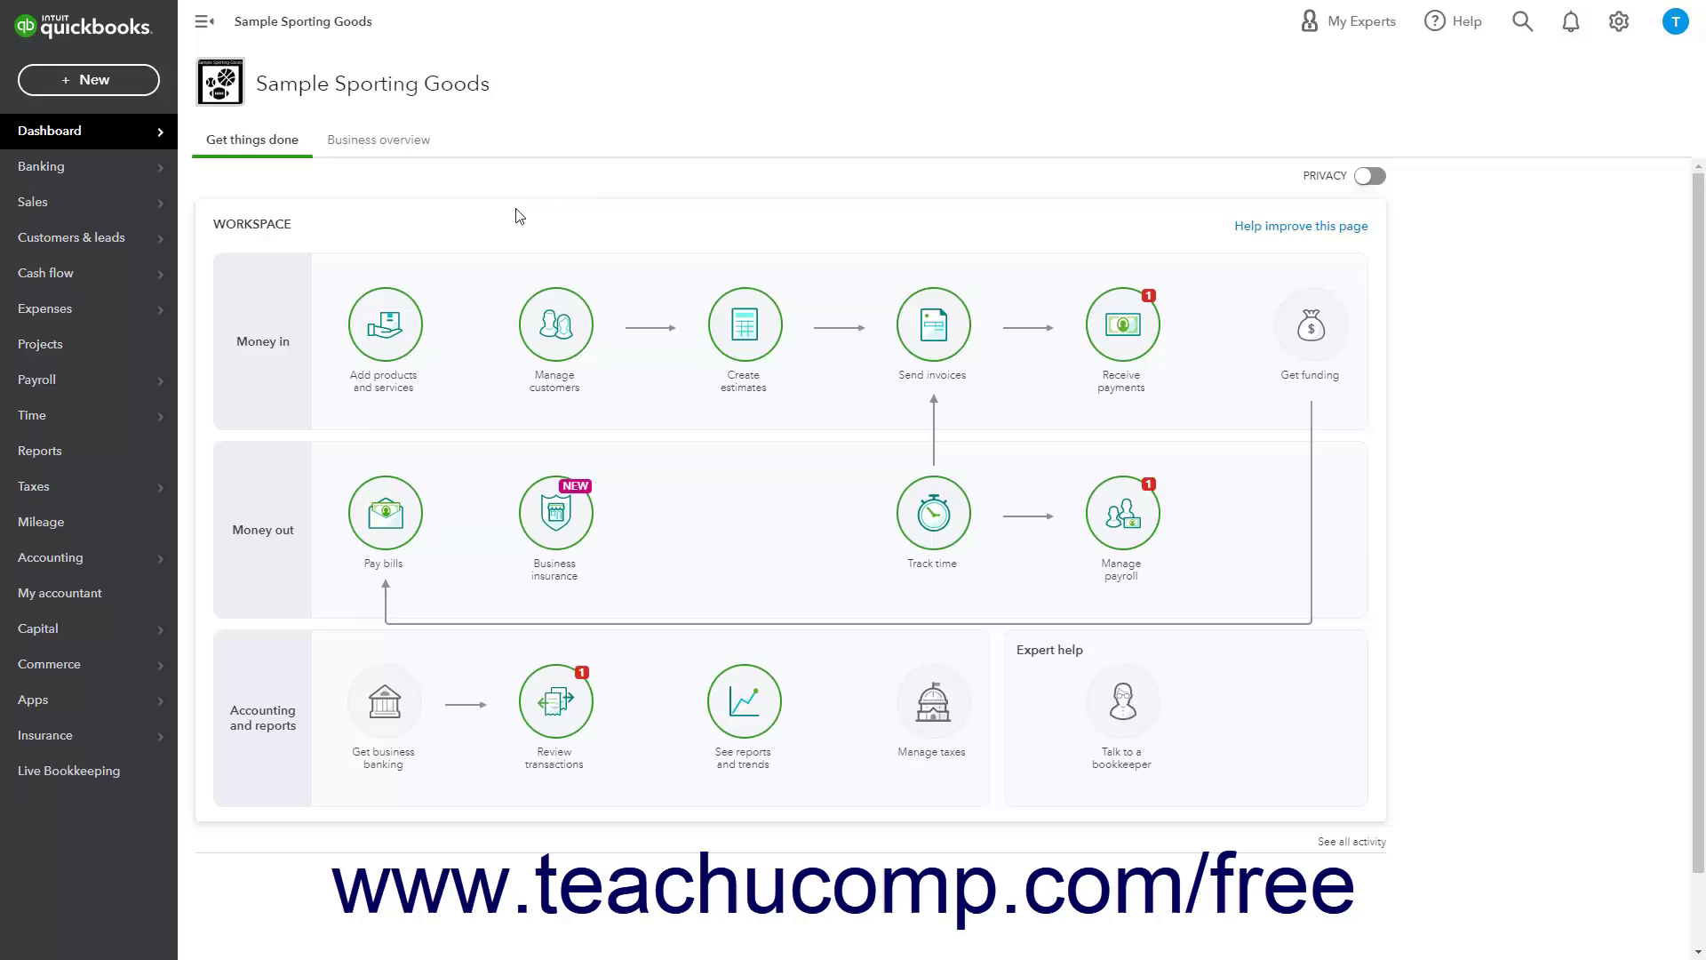
# Change the individual customer's last name to the new surname, save, and return to the Customers list
pyautogui.moveTo(122, 213)
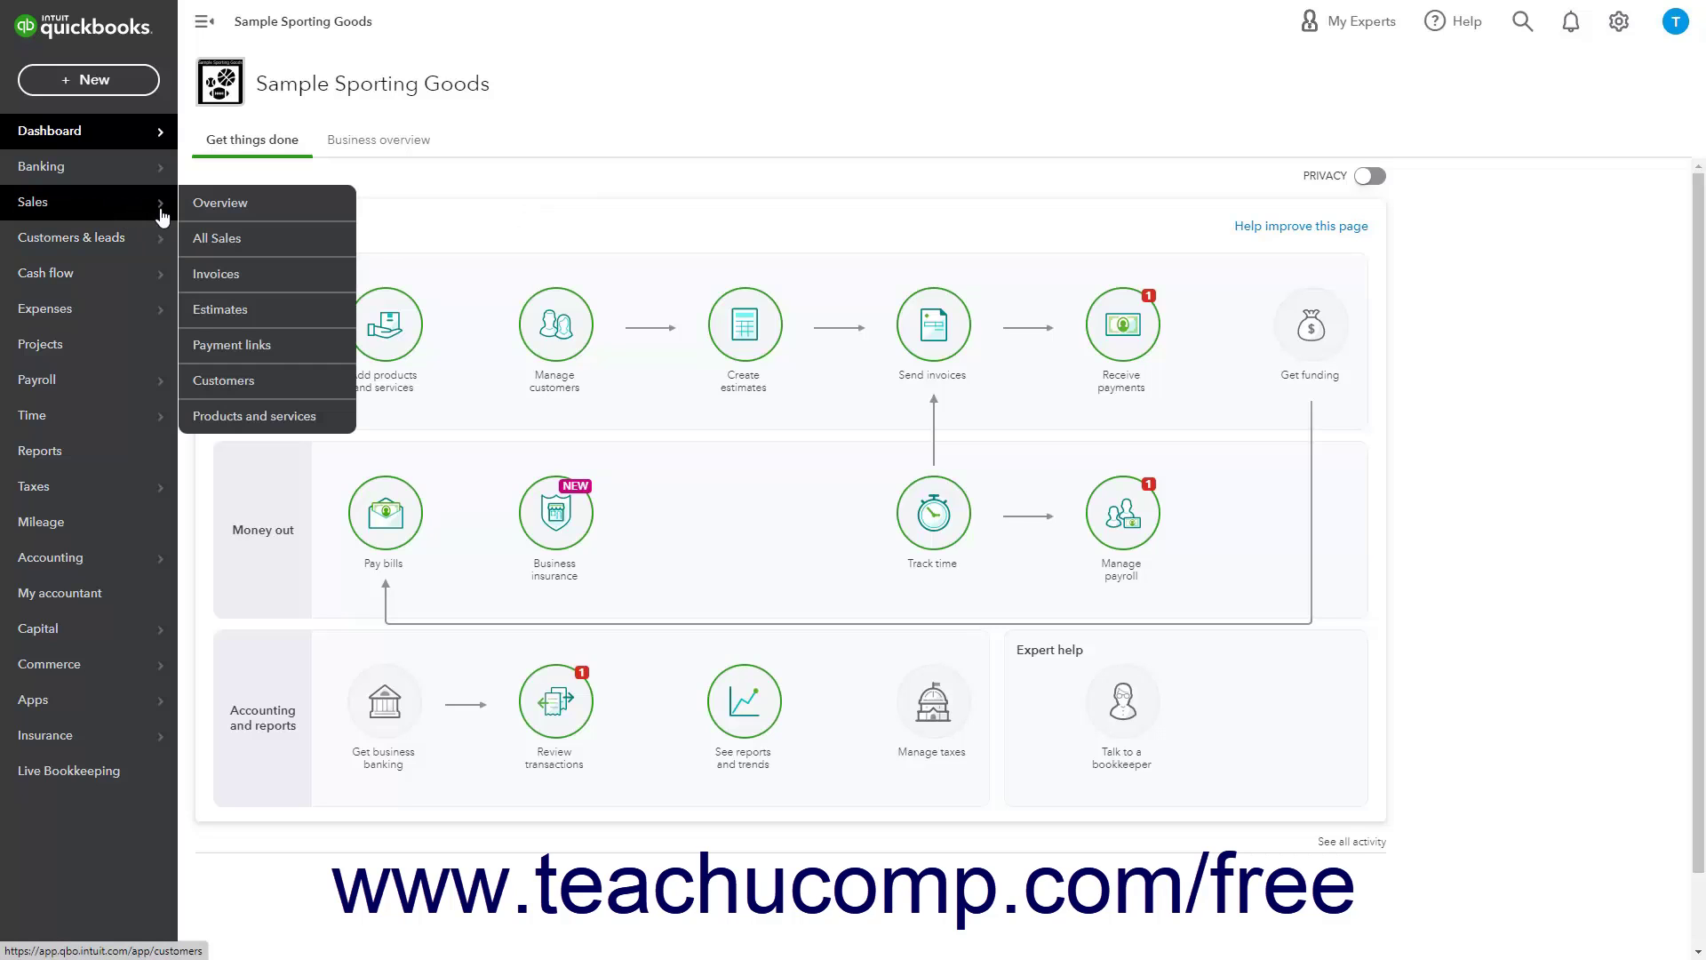
pyautogui.click(241, 380)
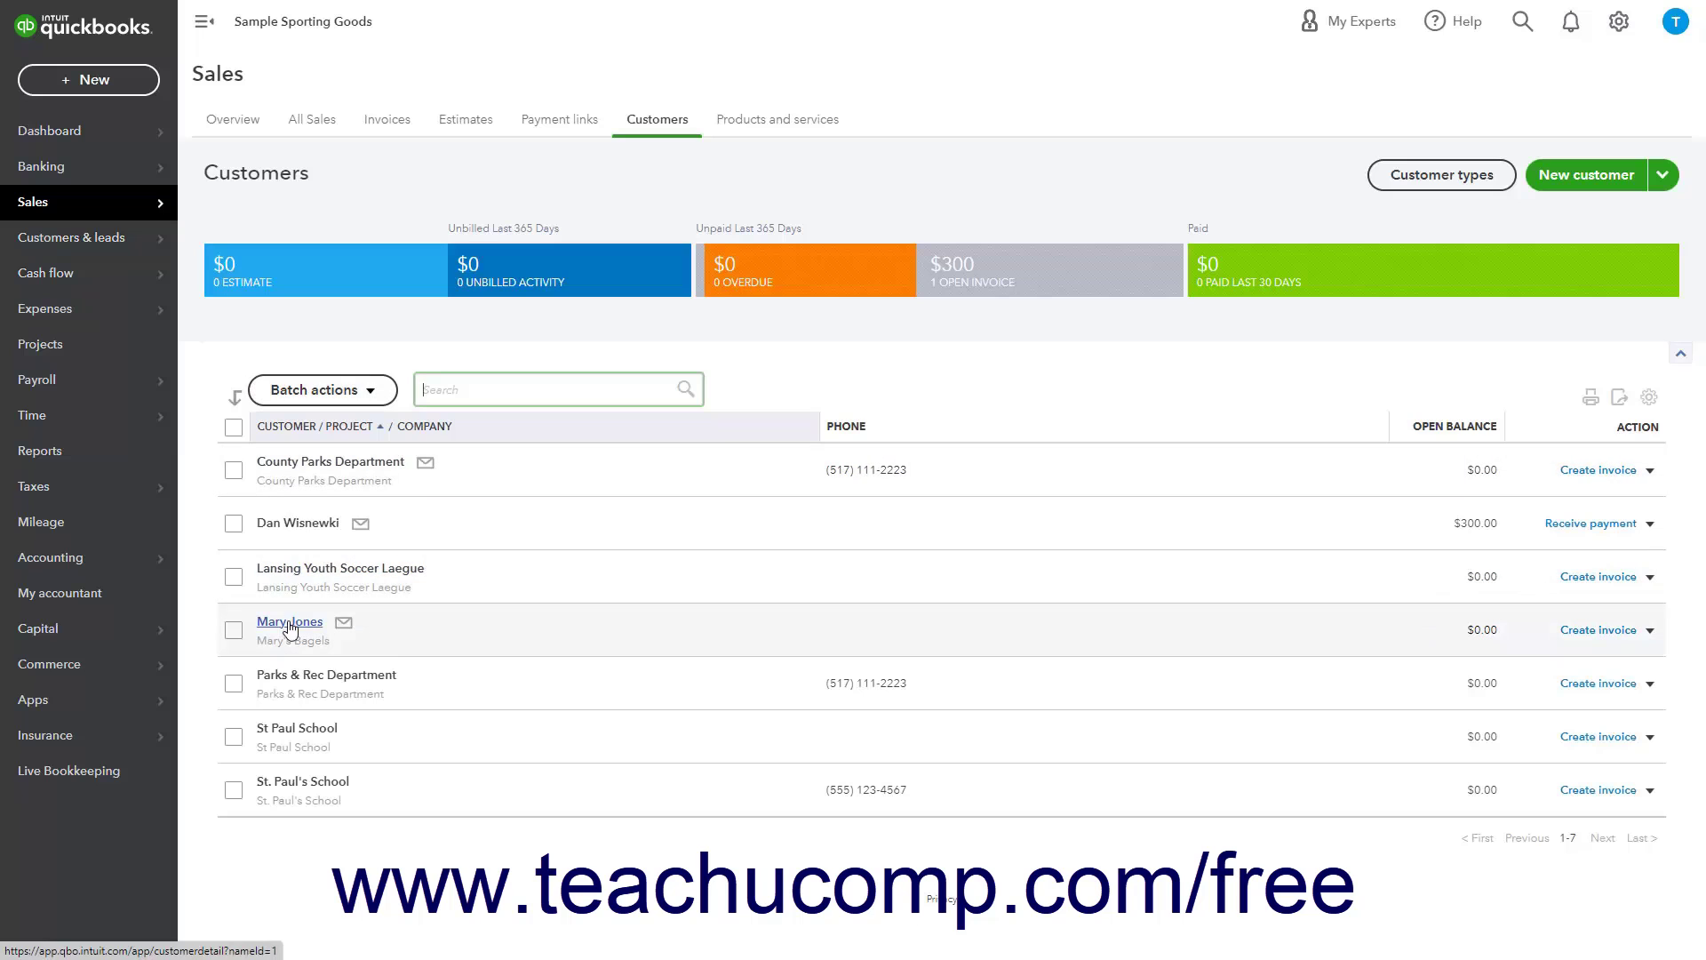
pyautogui.click(289, 628)
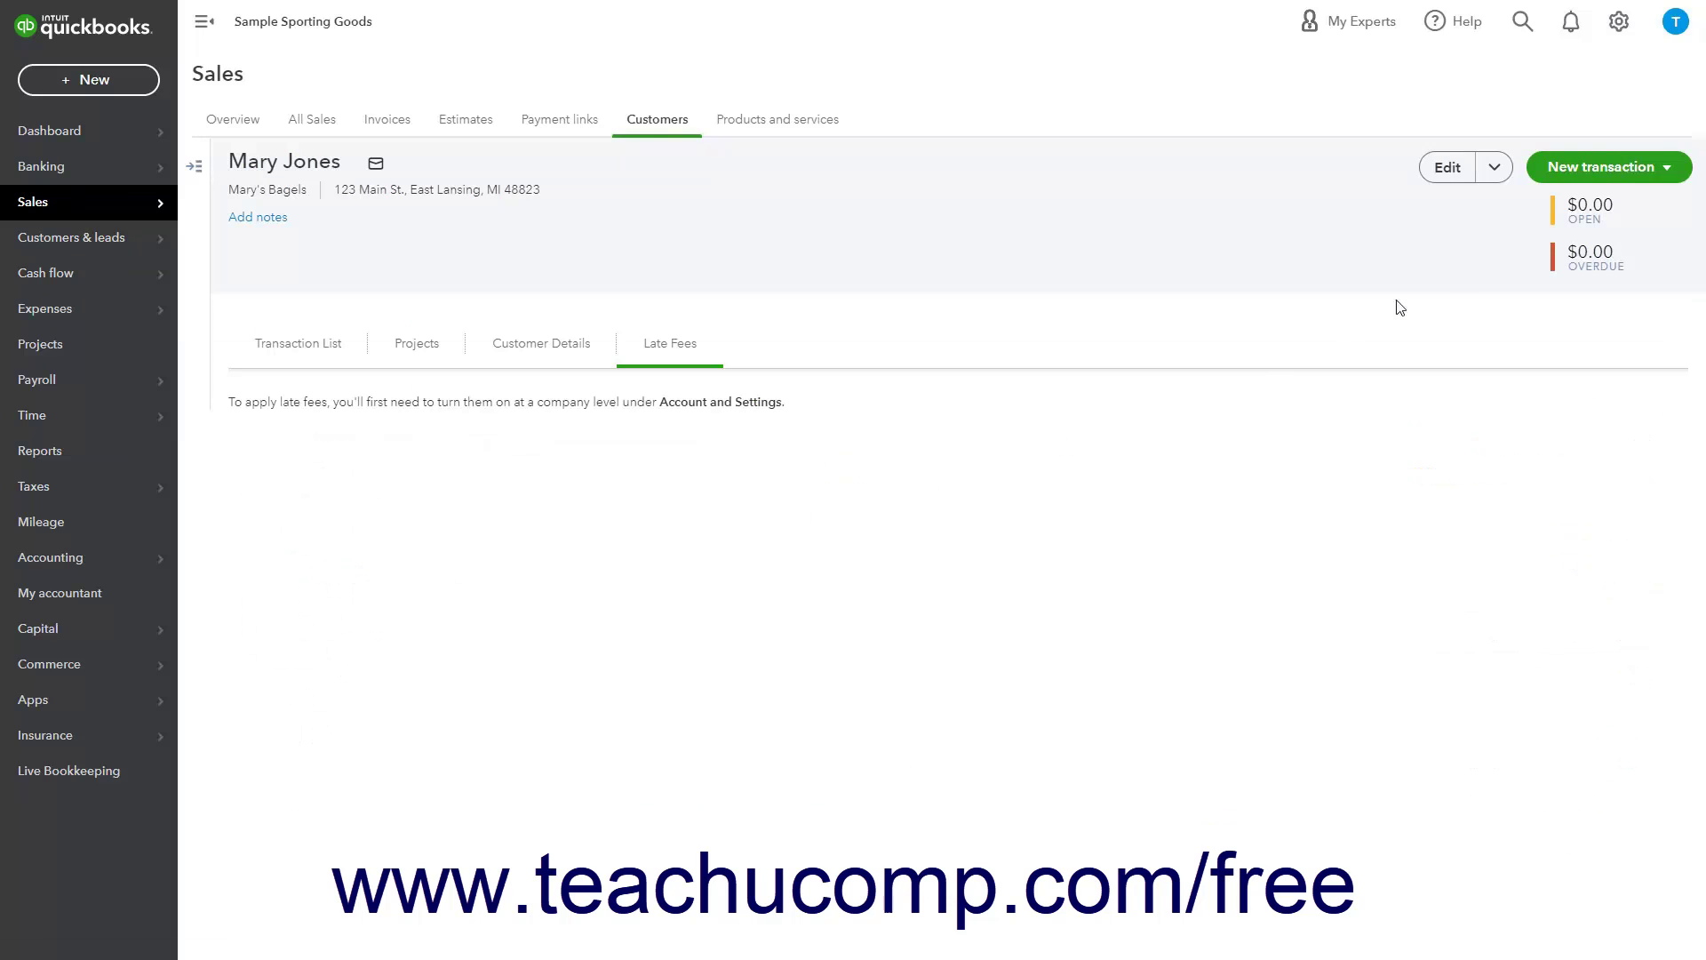
pyautogui.click(1445, 169)
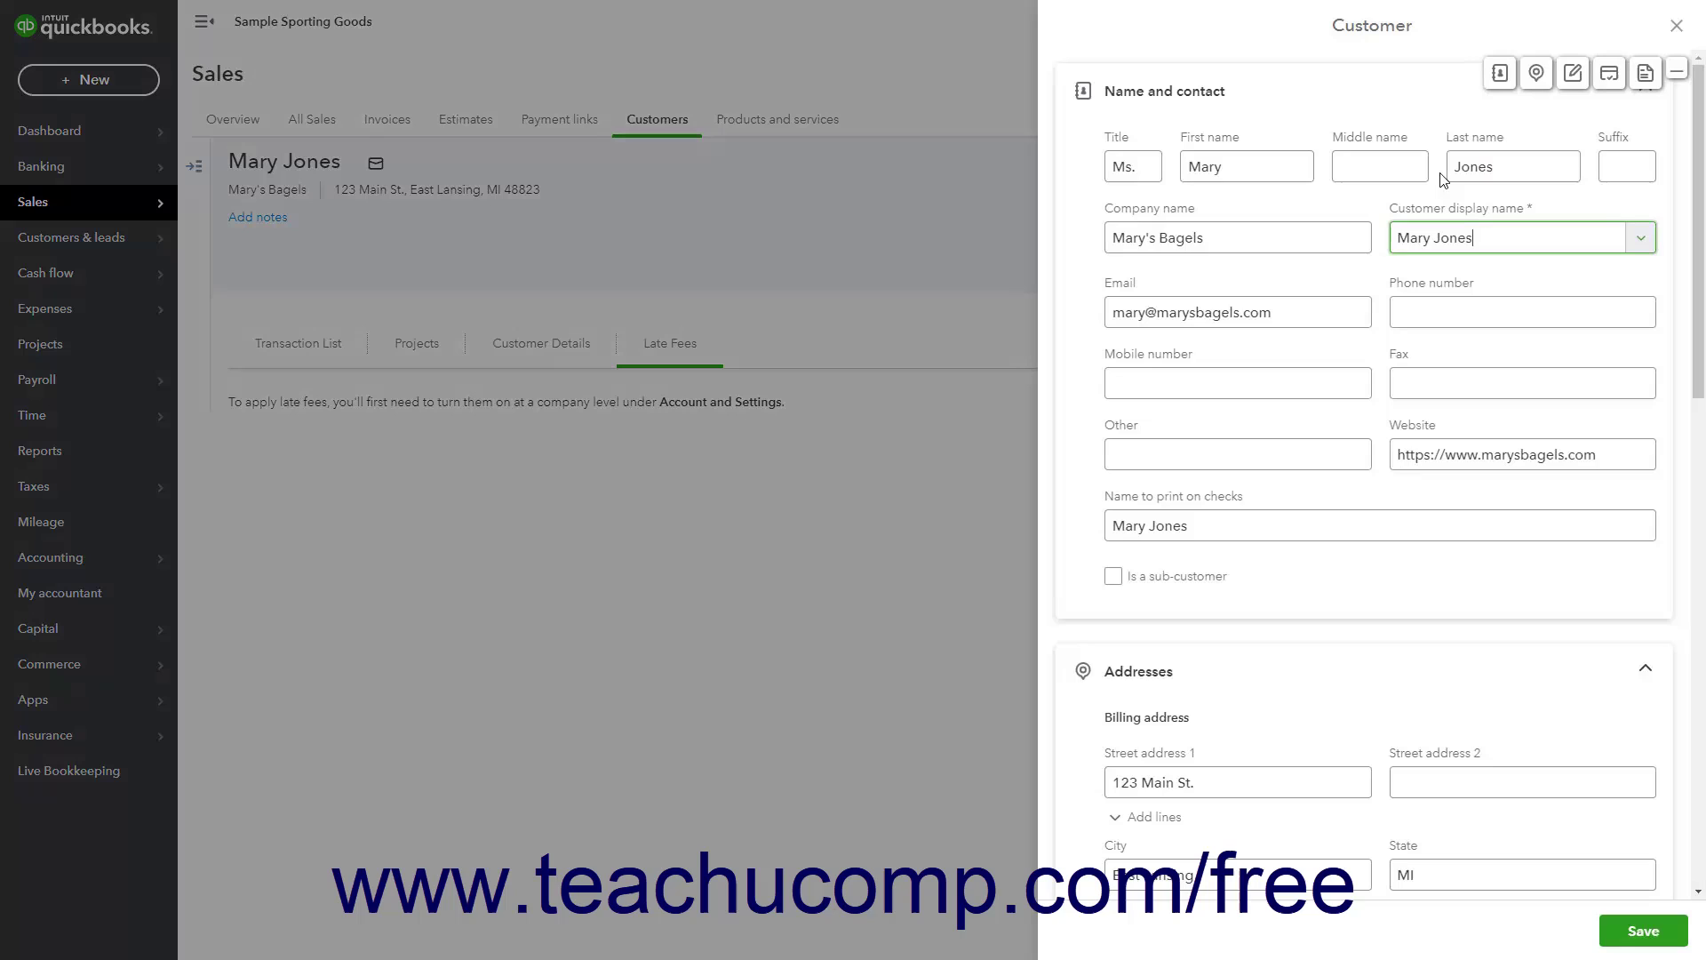
pyautogui.moveTo(1520, 169); pyautogui.dragTo(1444, 166)
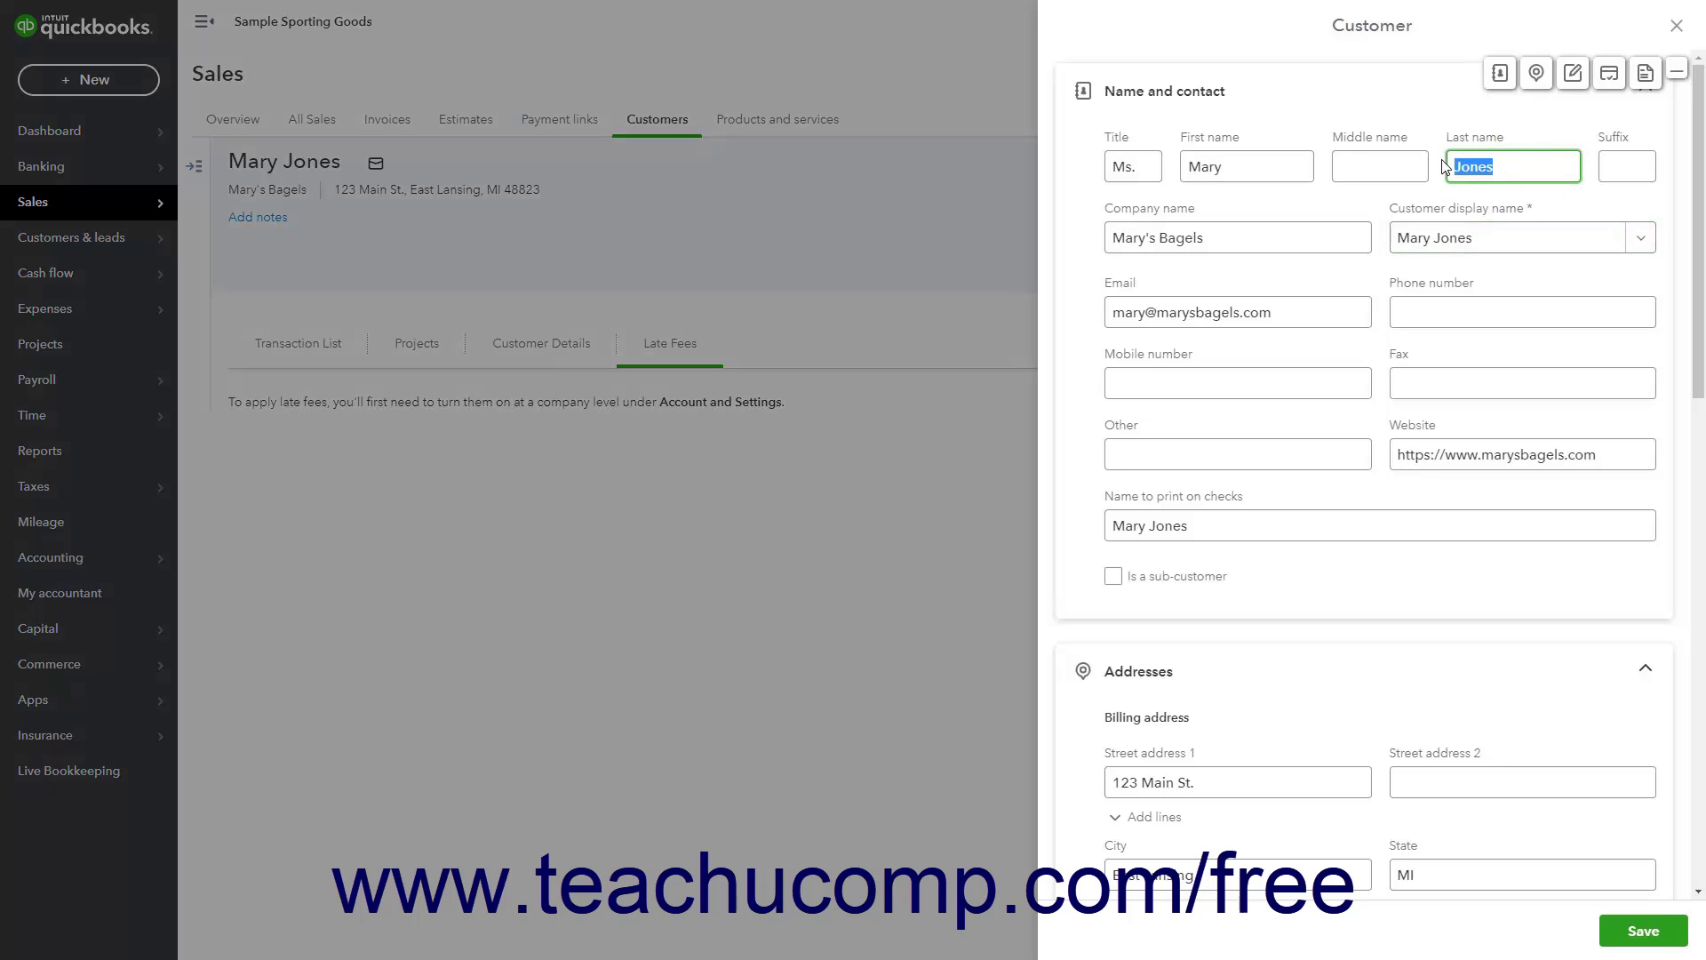
pyautogui.write('Fontaine')
pyautogui.click(1635, 932)
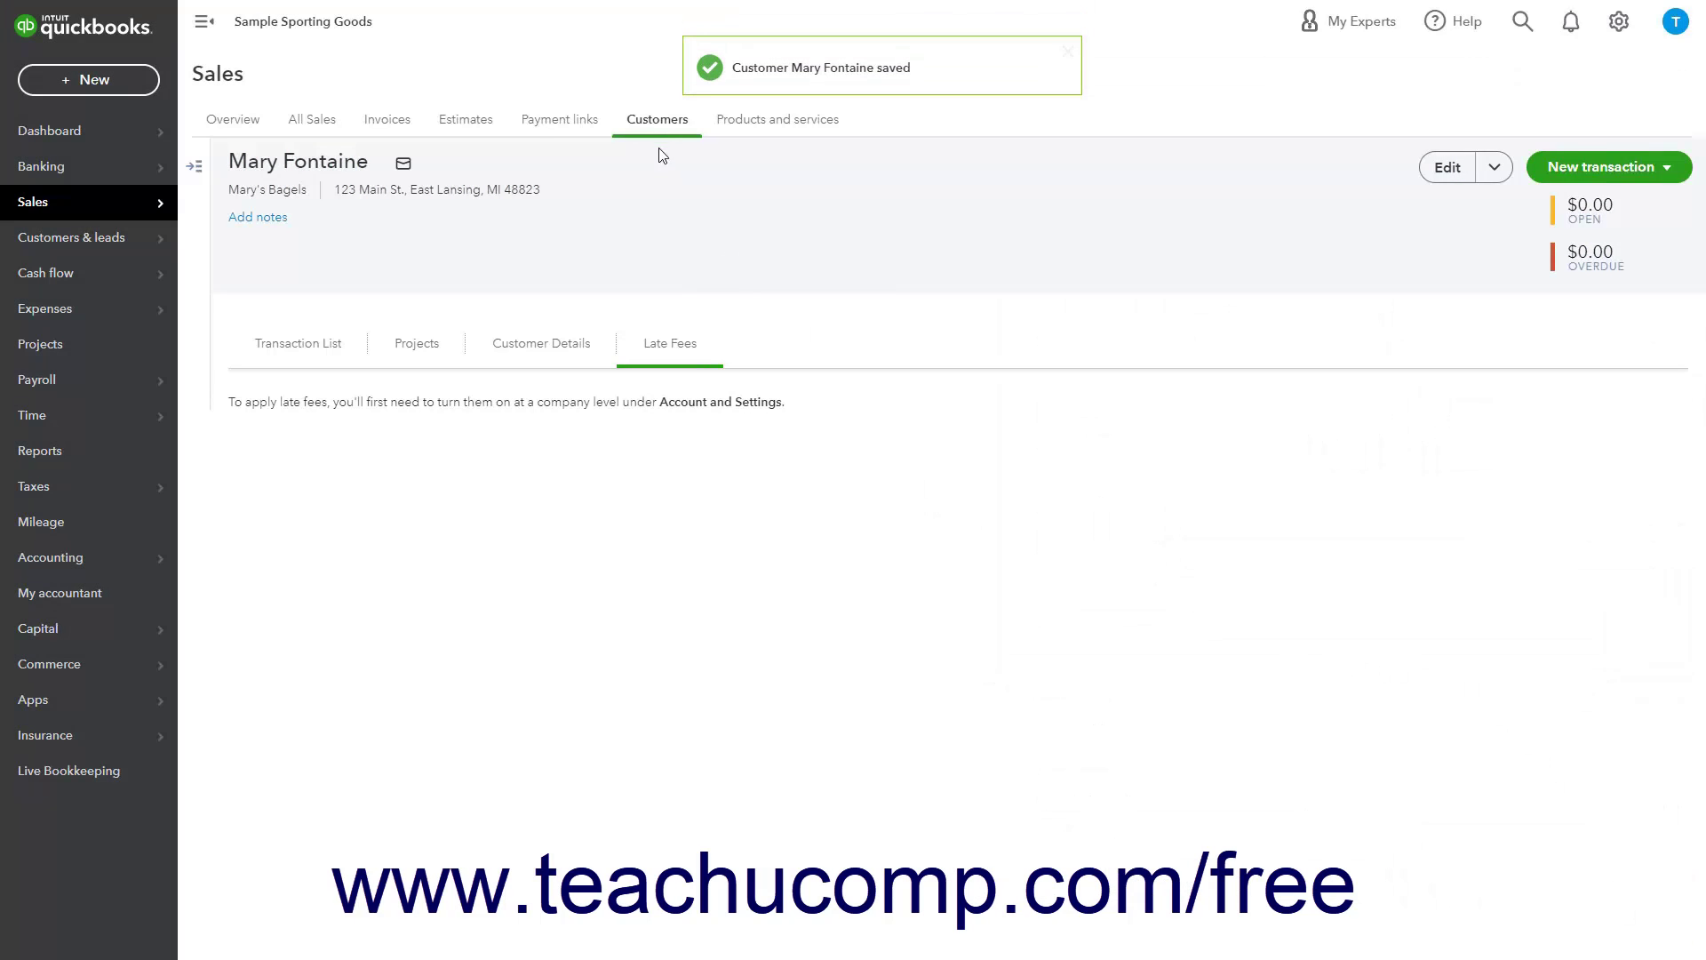
pyautogui.click(658, 121)
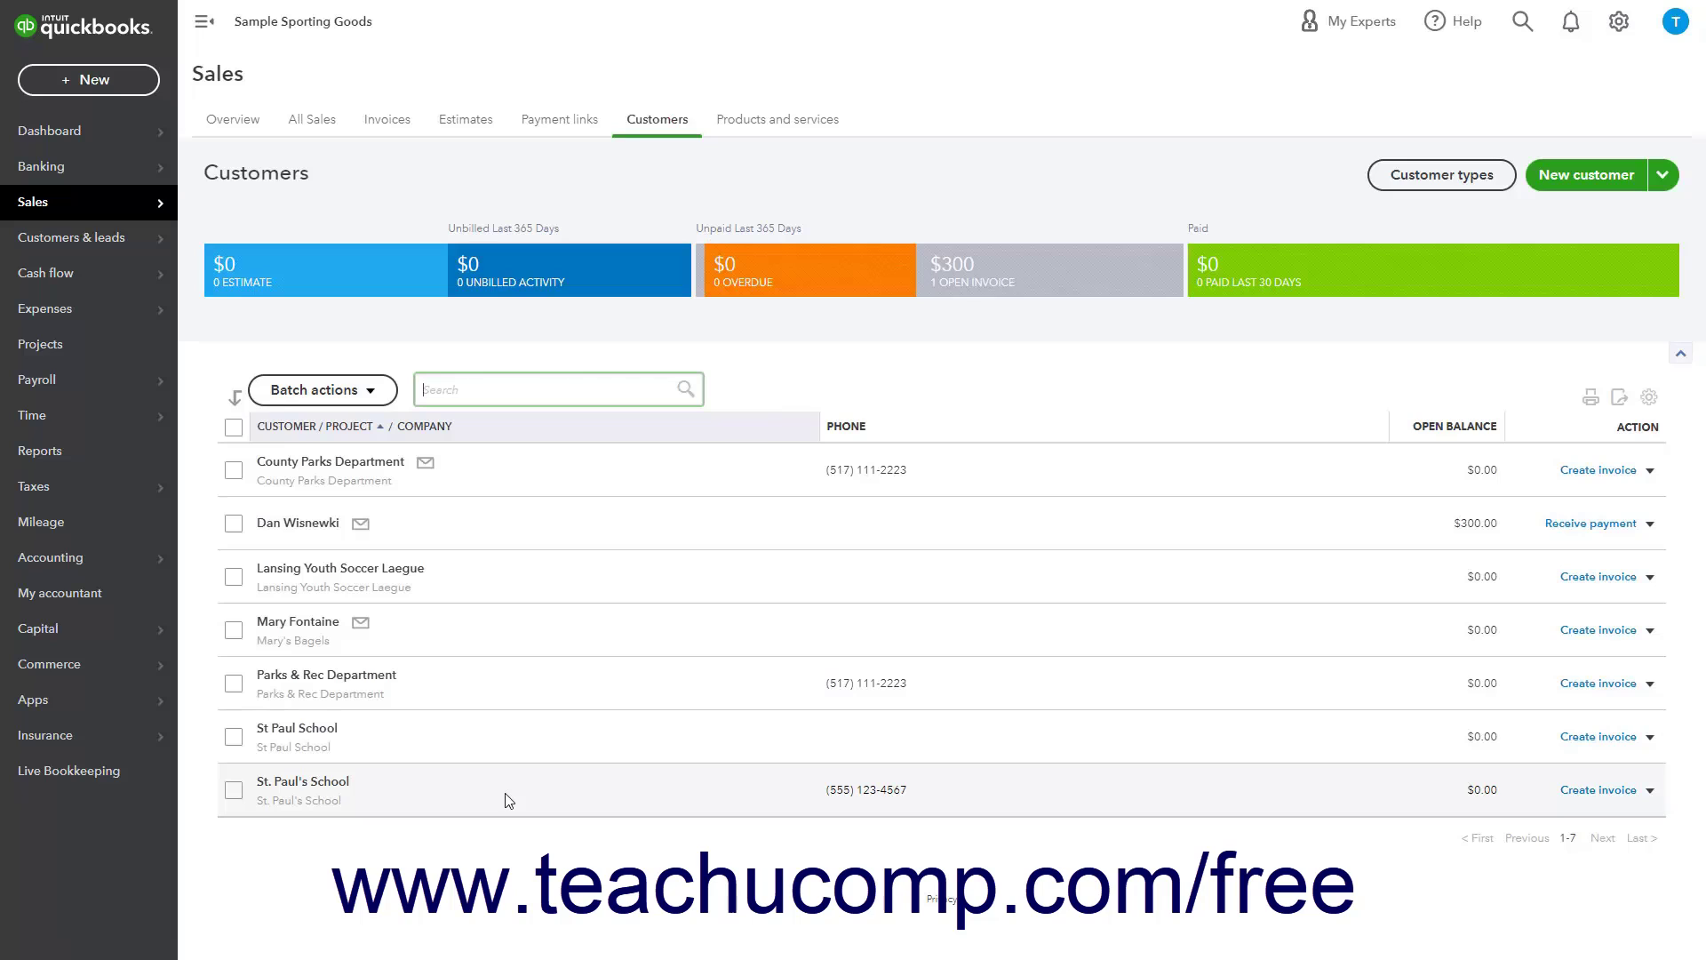
pyautogui.click(338, 784)
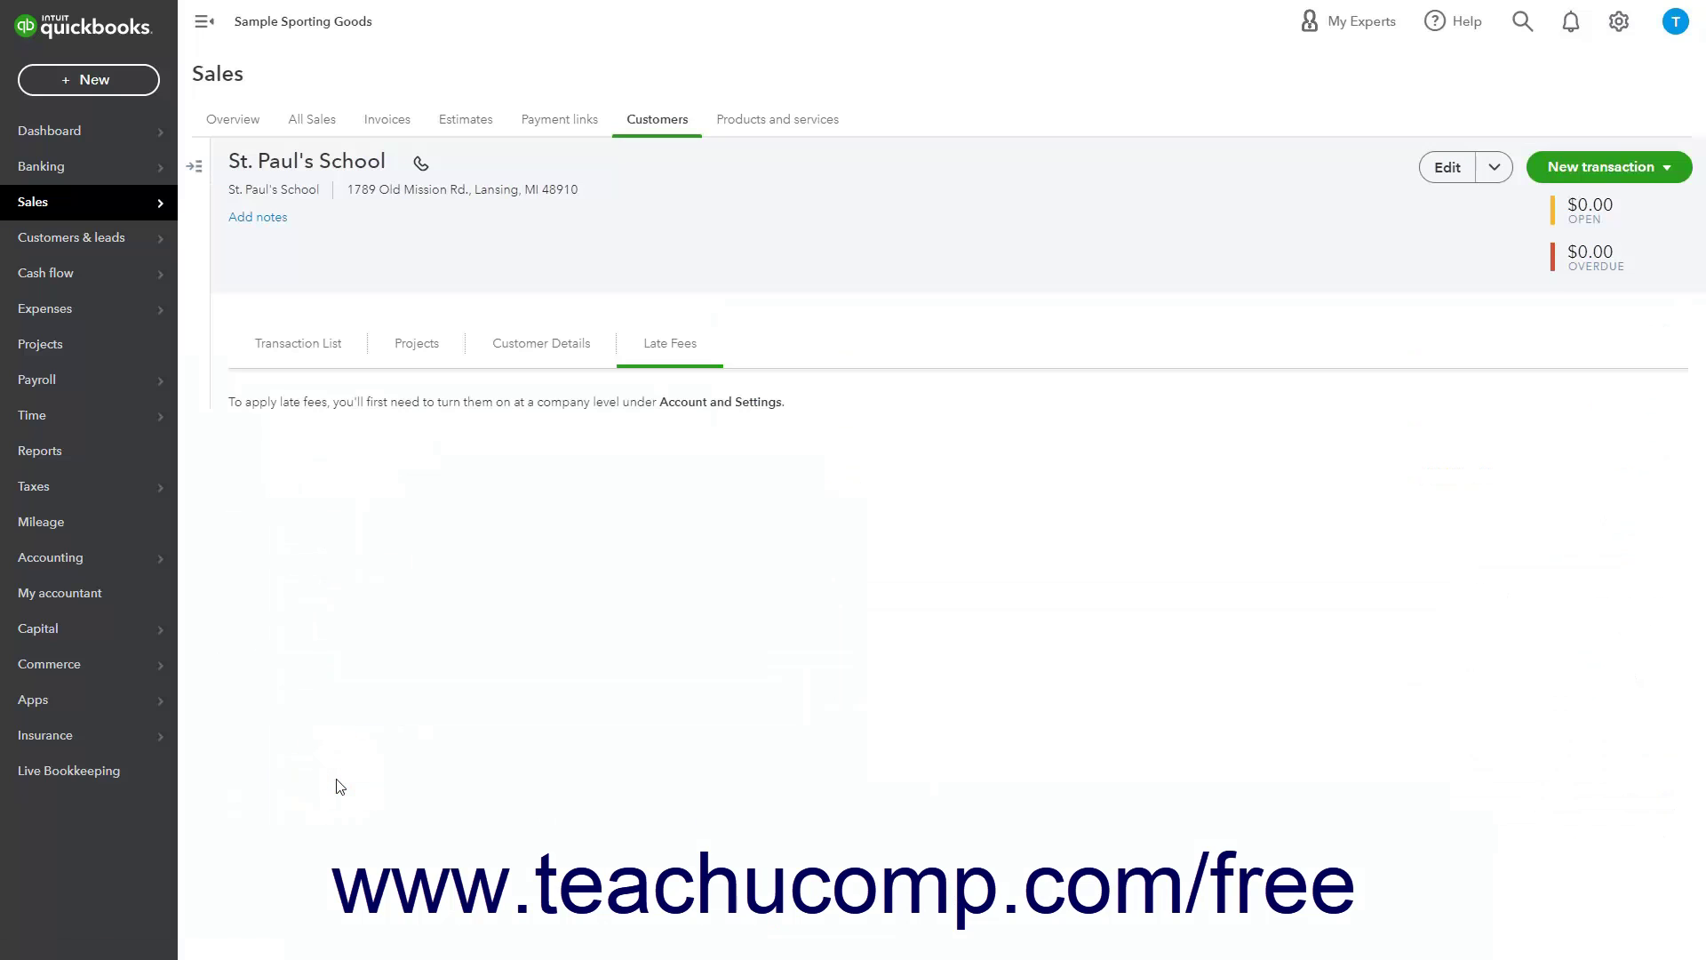
pyautogui.click(1448, 167)
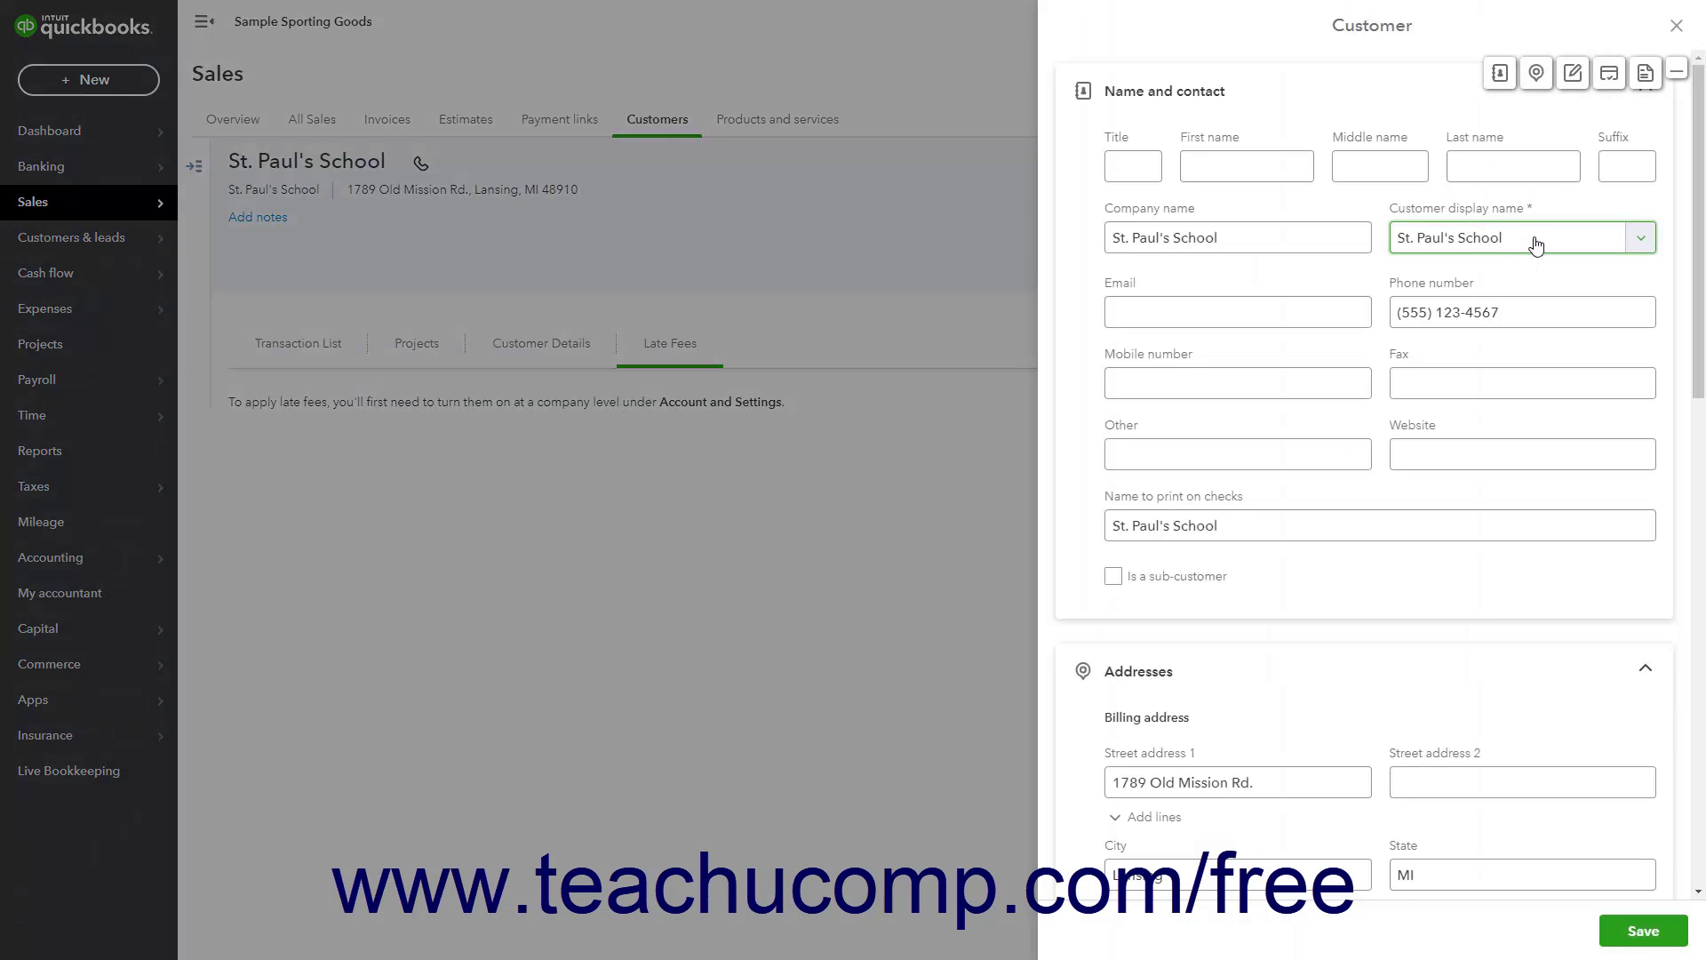
pyautogui.moveTo(1536, 246); pyautogui.dragTo(1387, 237)
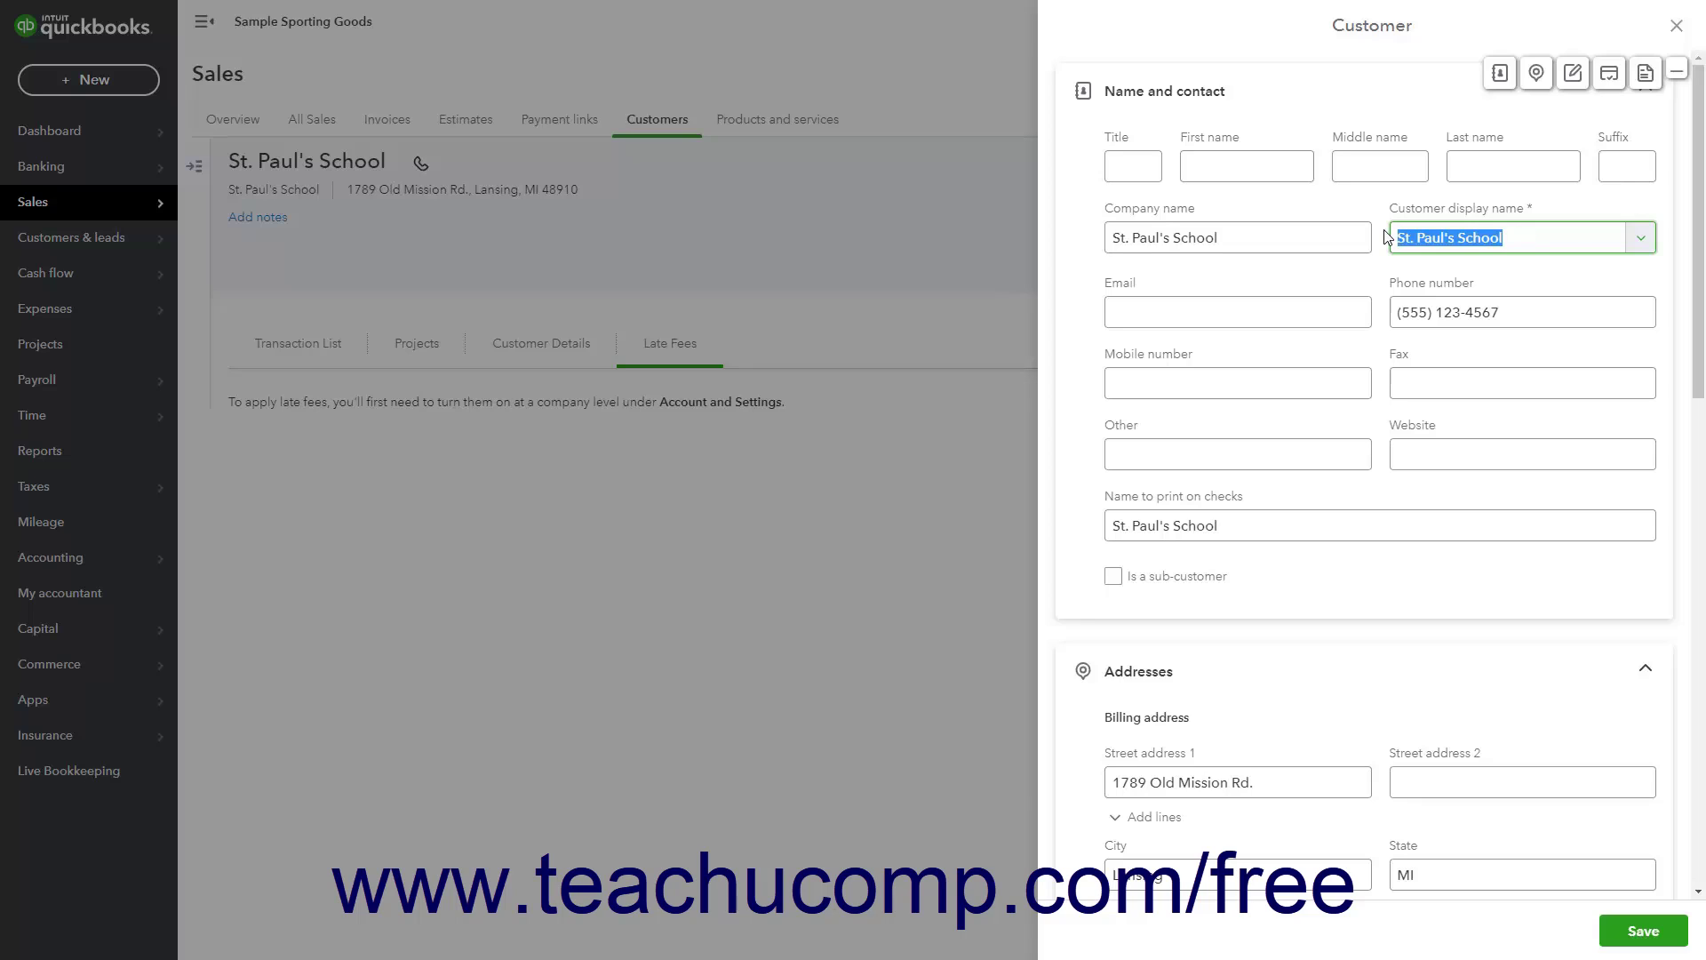
pyautogui.rightClick(1427, 238)
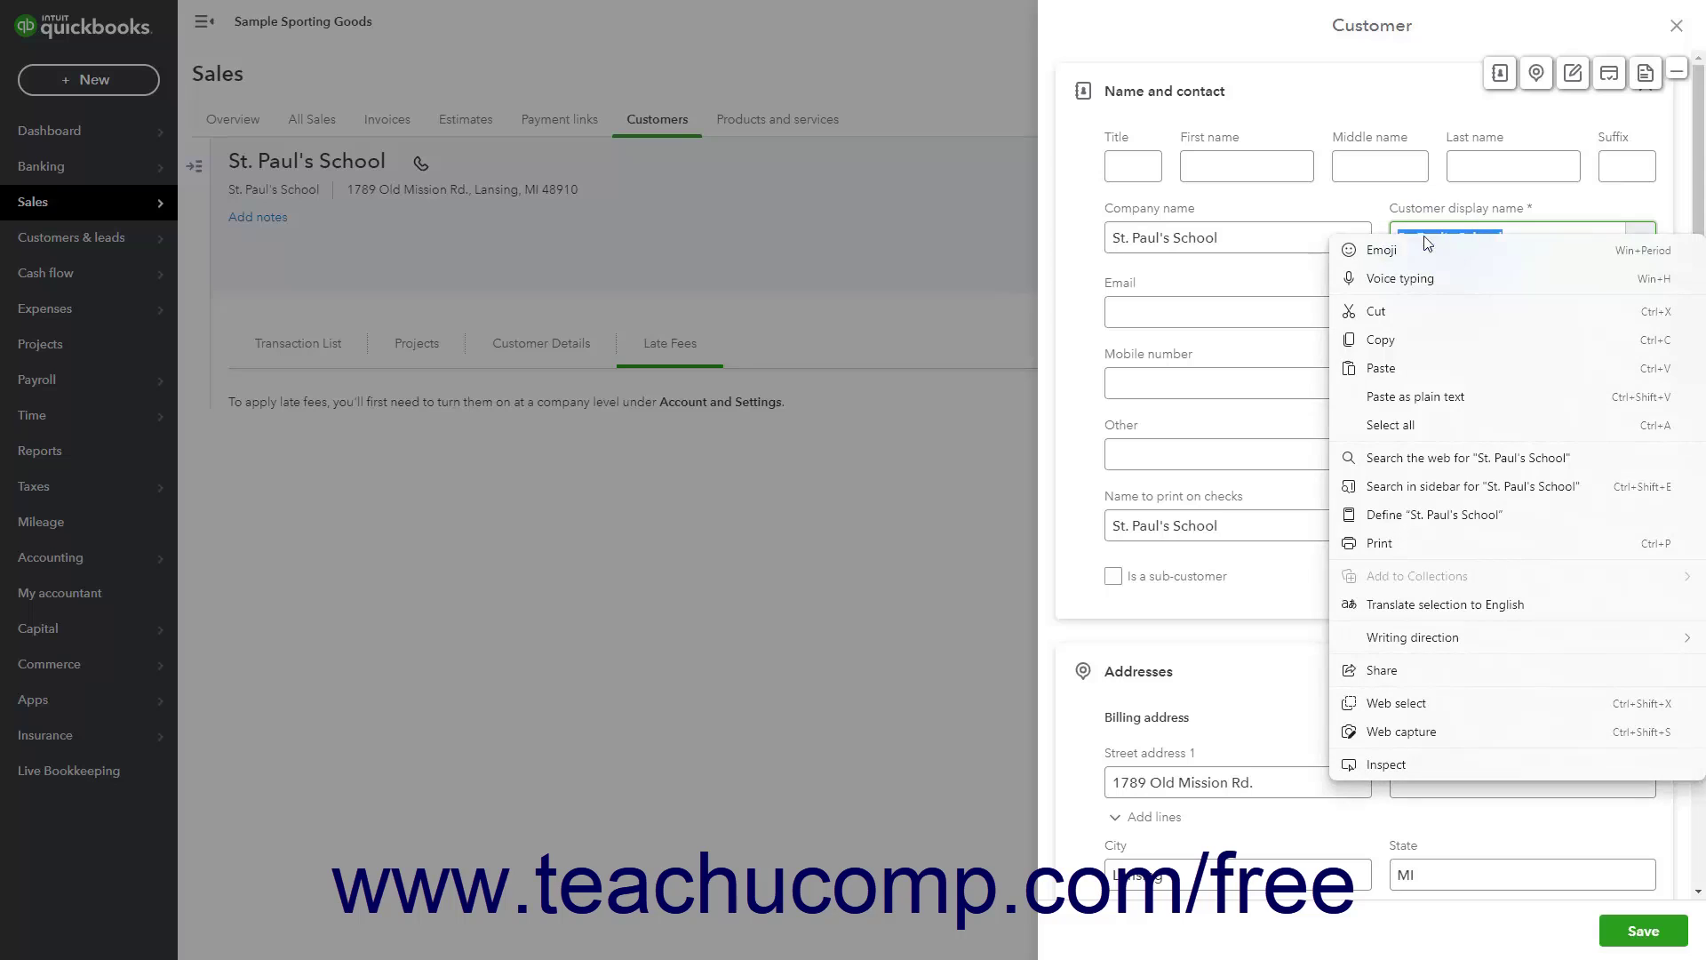
pyautogui.click(1412, 337)
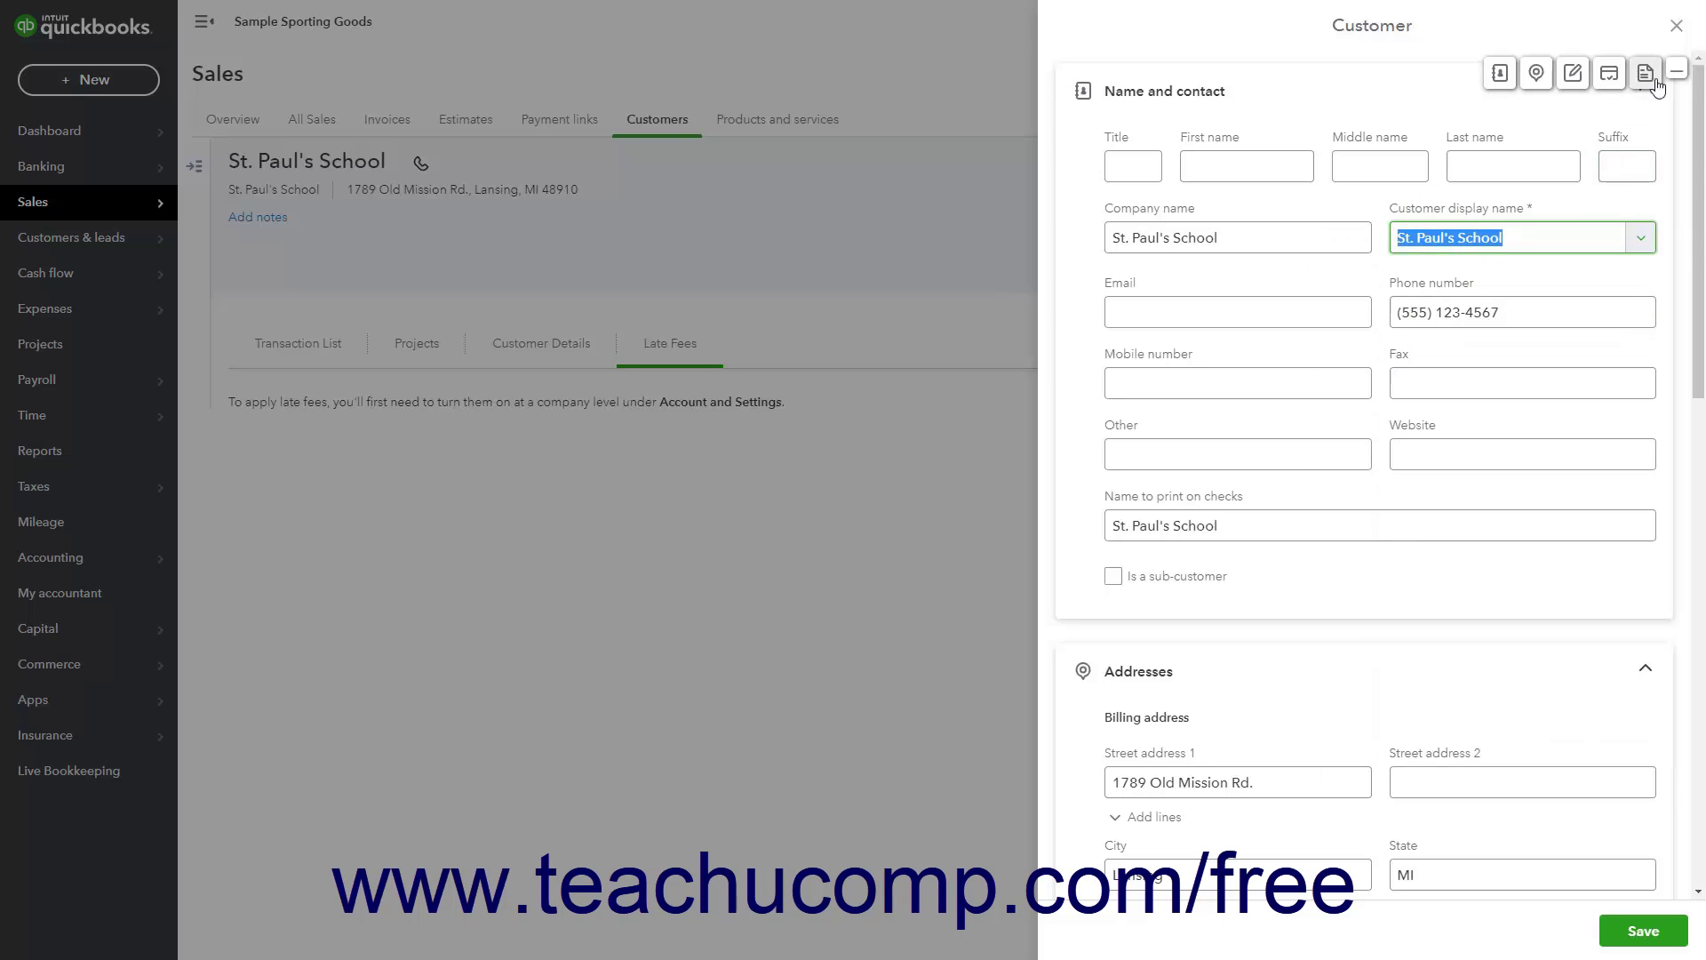
pyautogui.click(1678, 28)
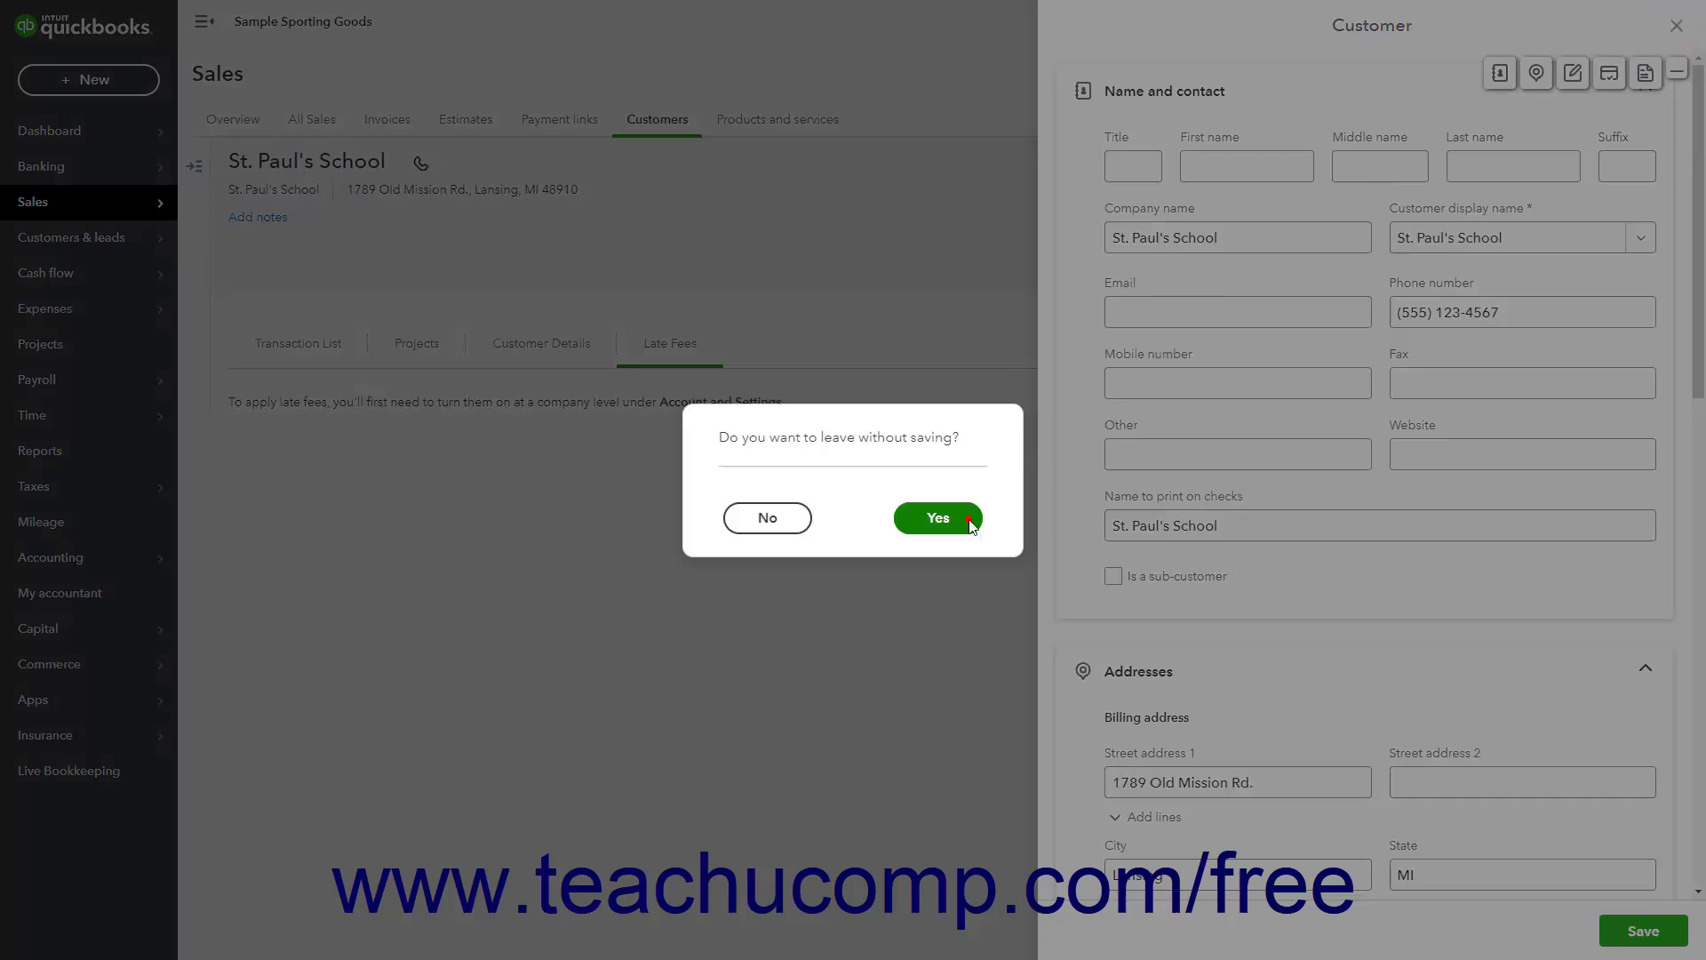
pyautogui.click(938, 521)
pyautogui.click(658, 119)
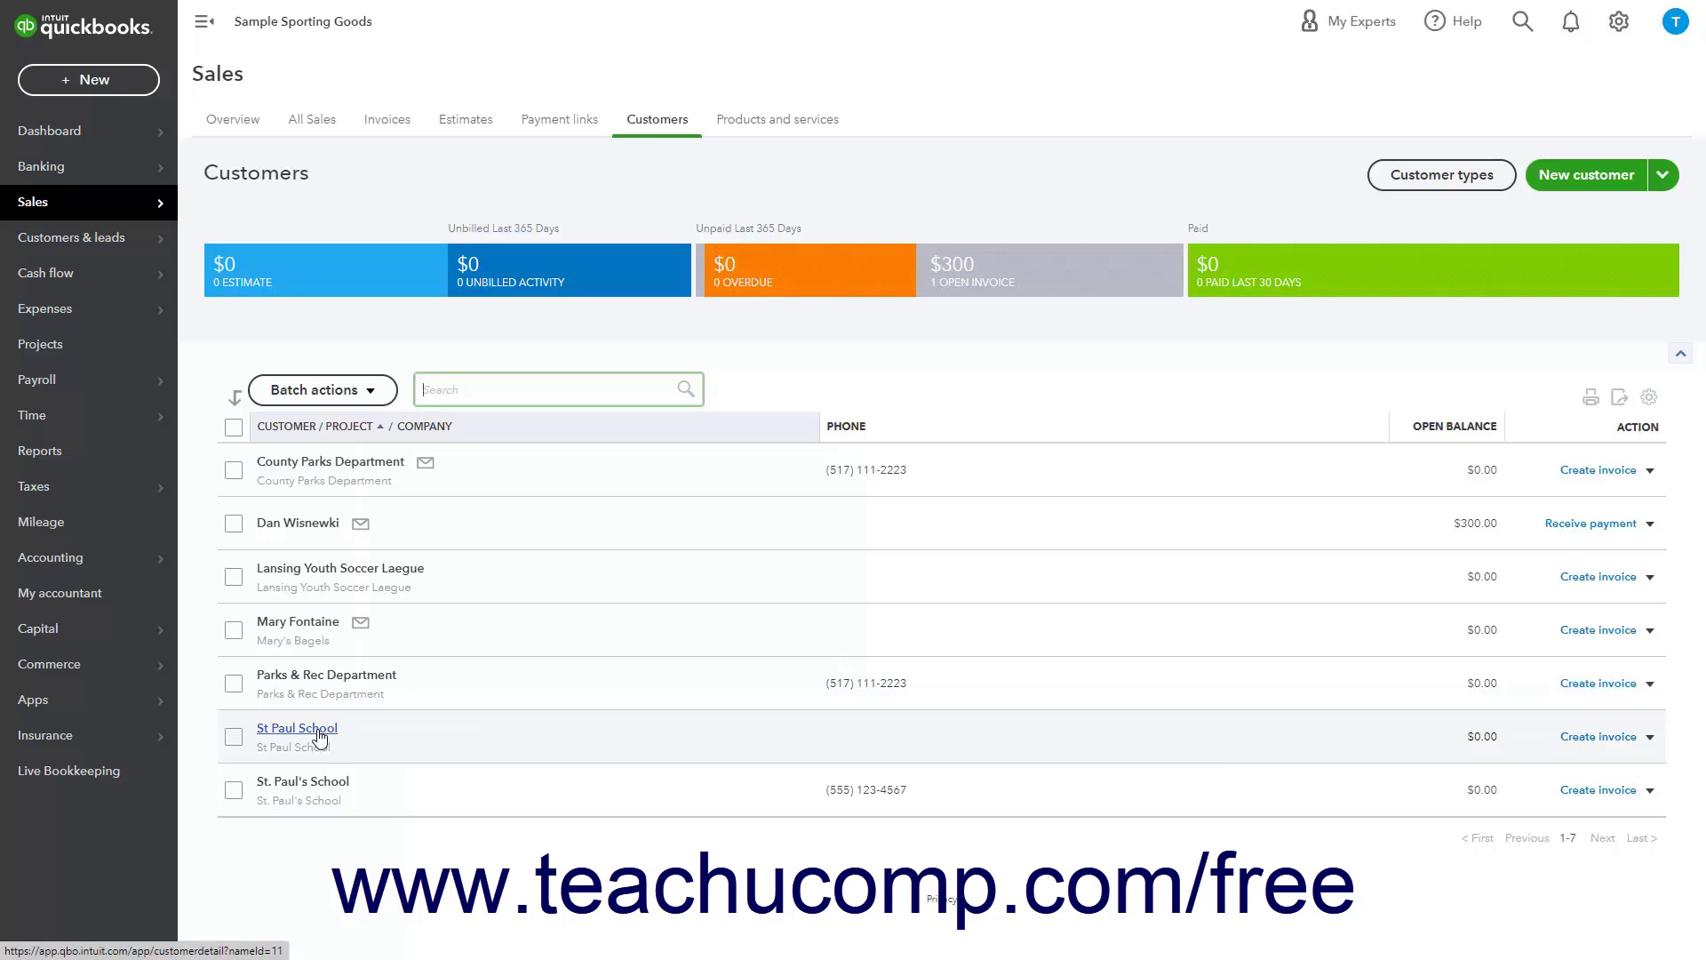
# Rename St Paul School's display name to St. Paul's School, accept the merge, and return to Customers
pyautogui.click(319, 737)
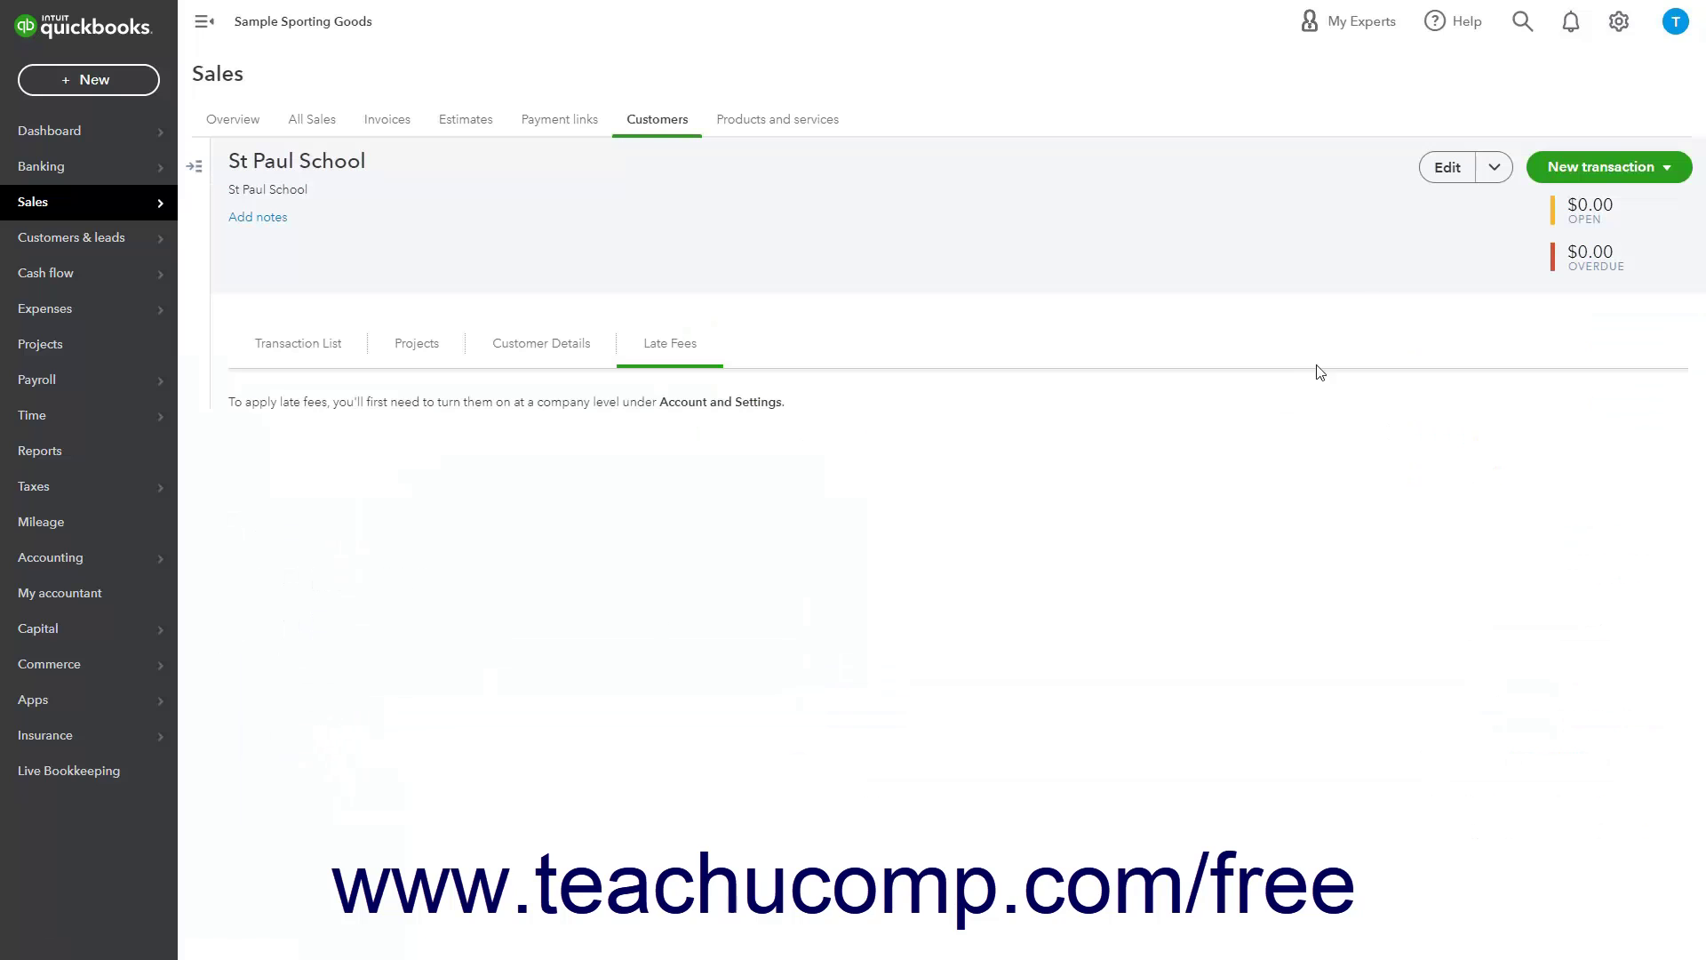
pyautogui.click(1446, 168)
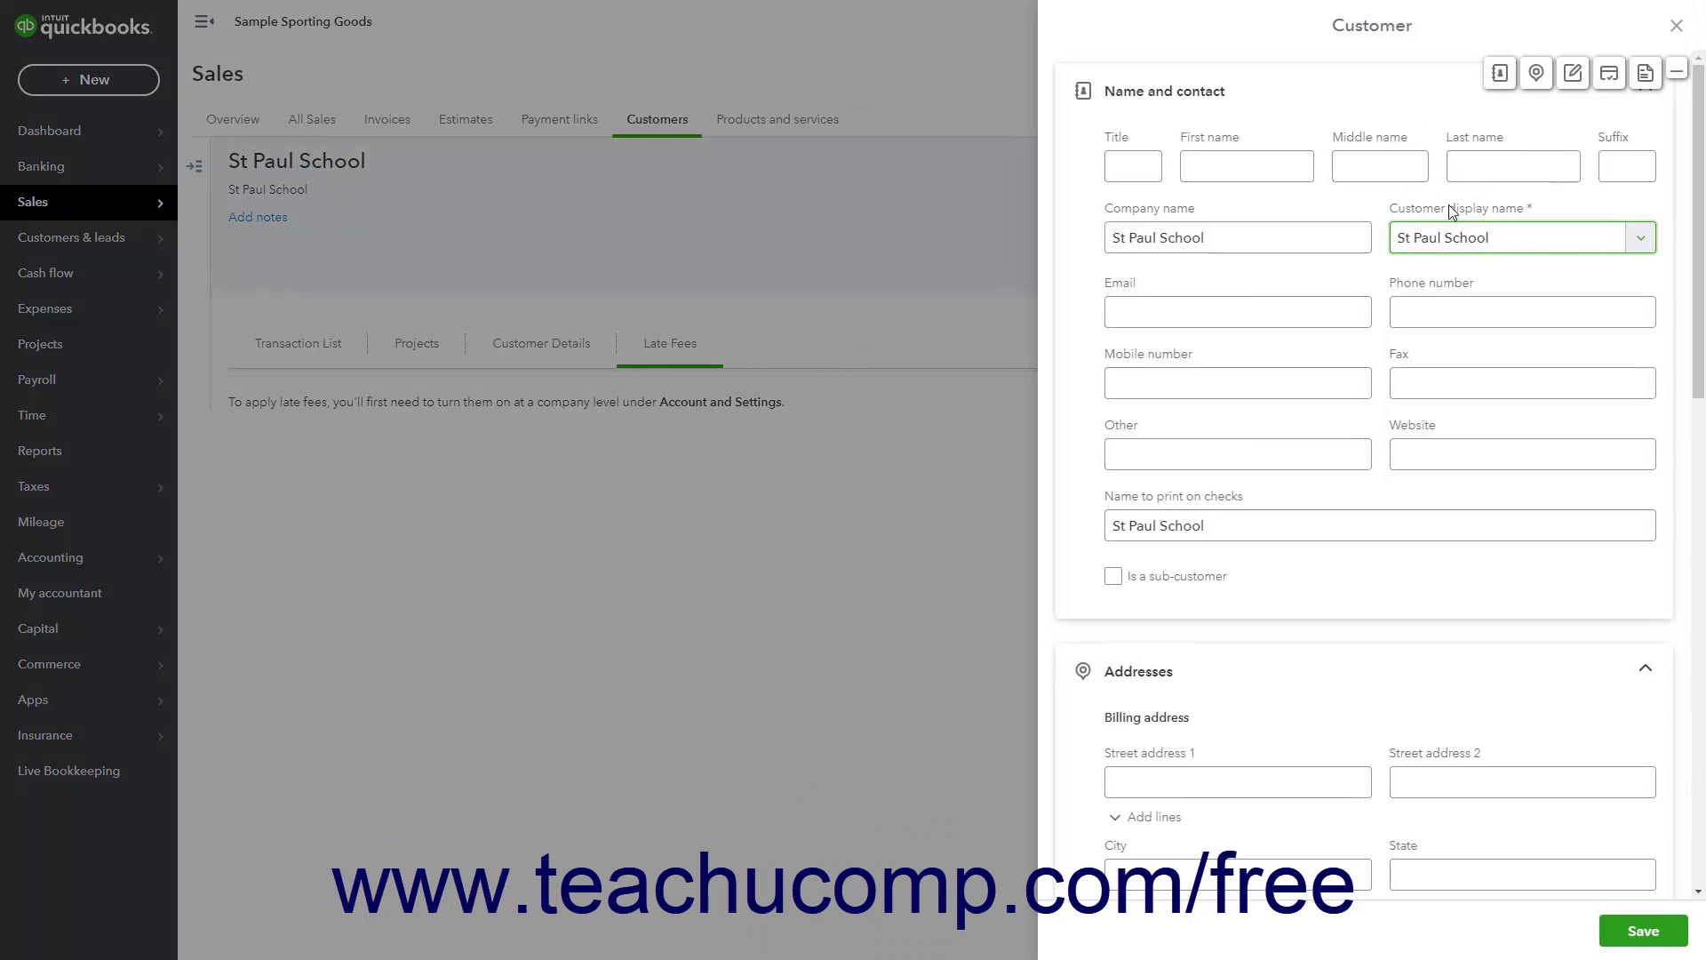
pyautogui.tripleClick(1538, 248)
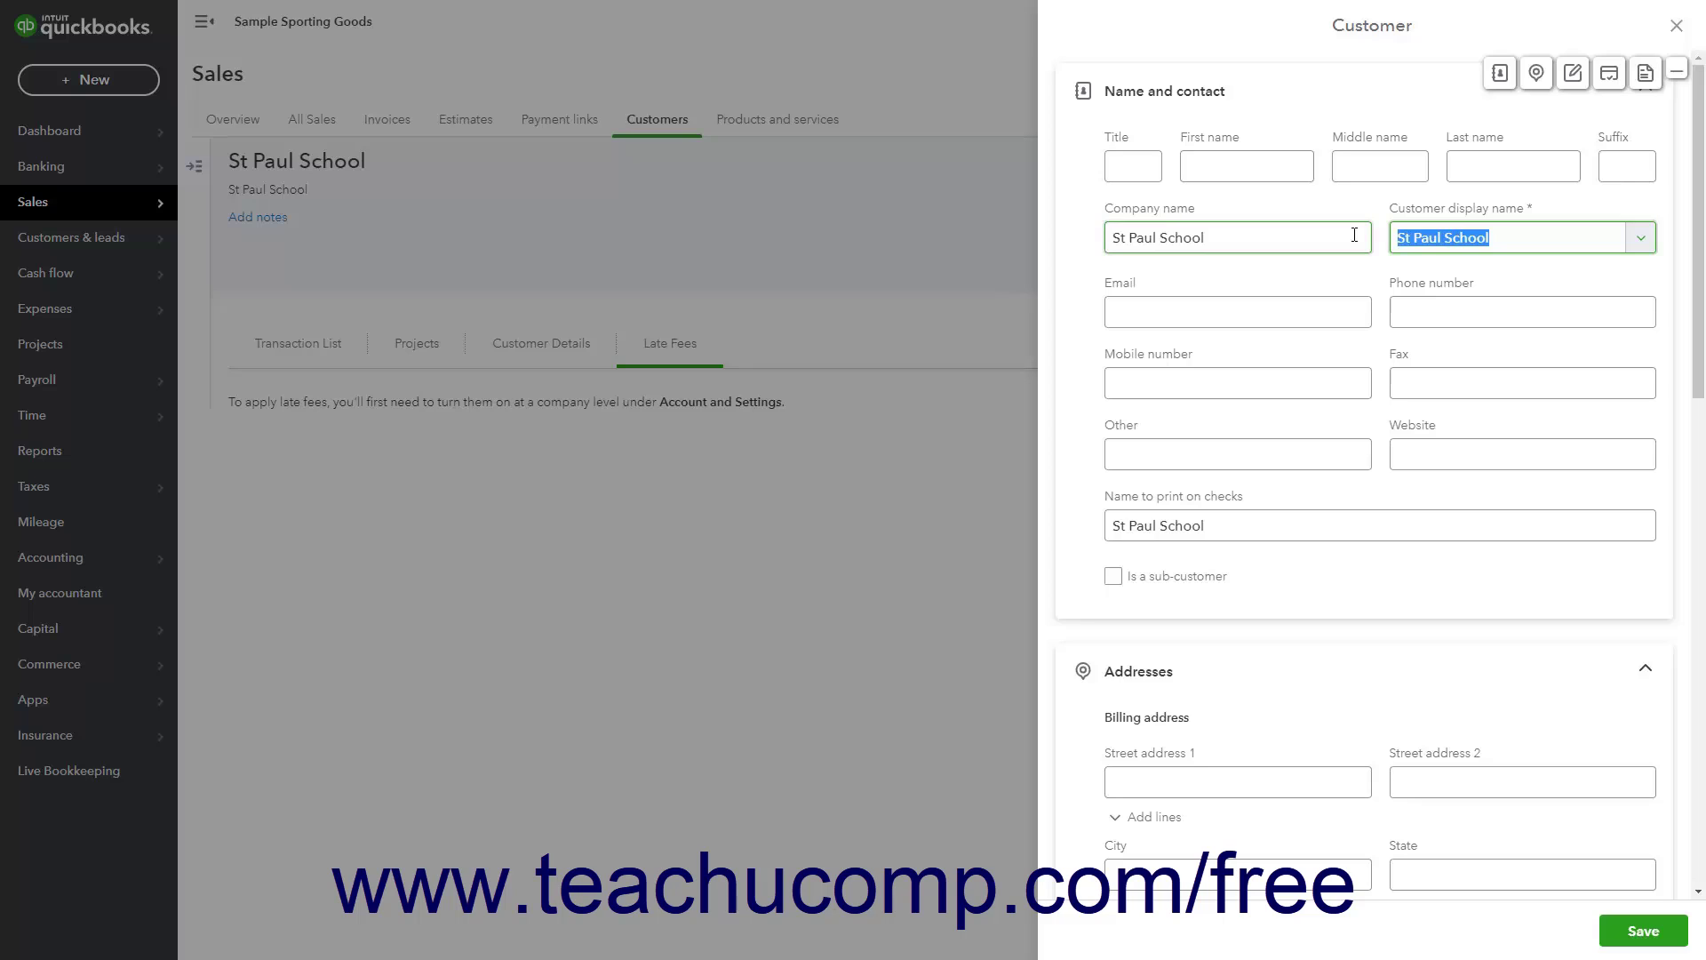
pyautogui.write("St. Paul's School")
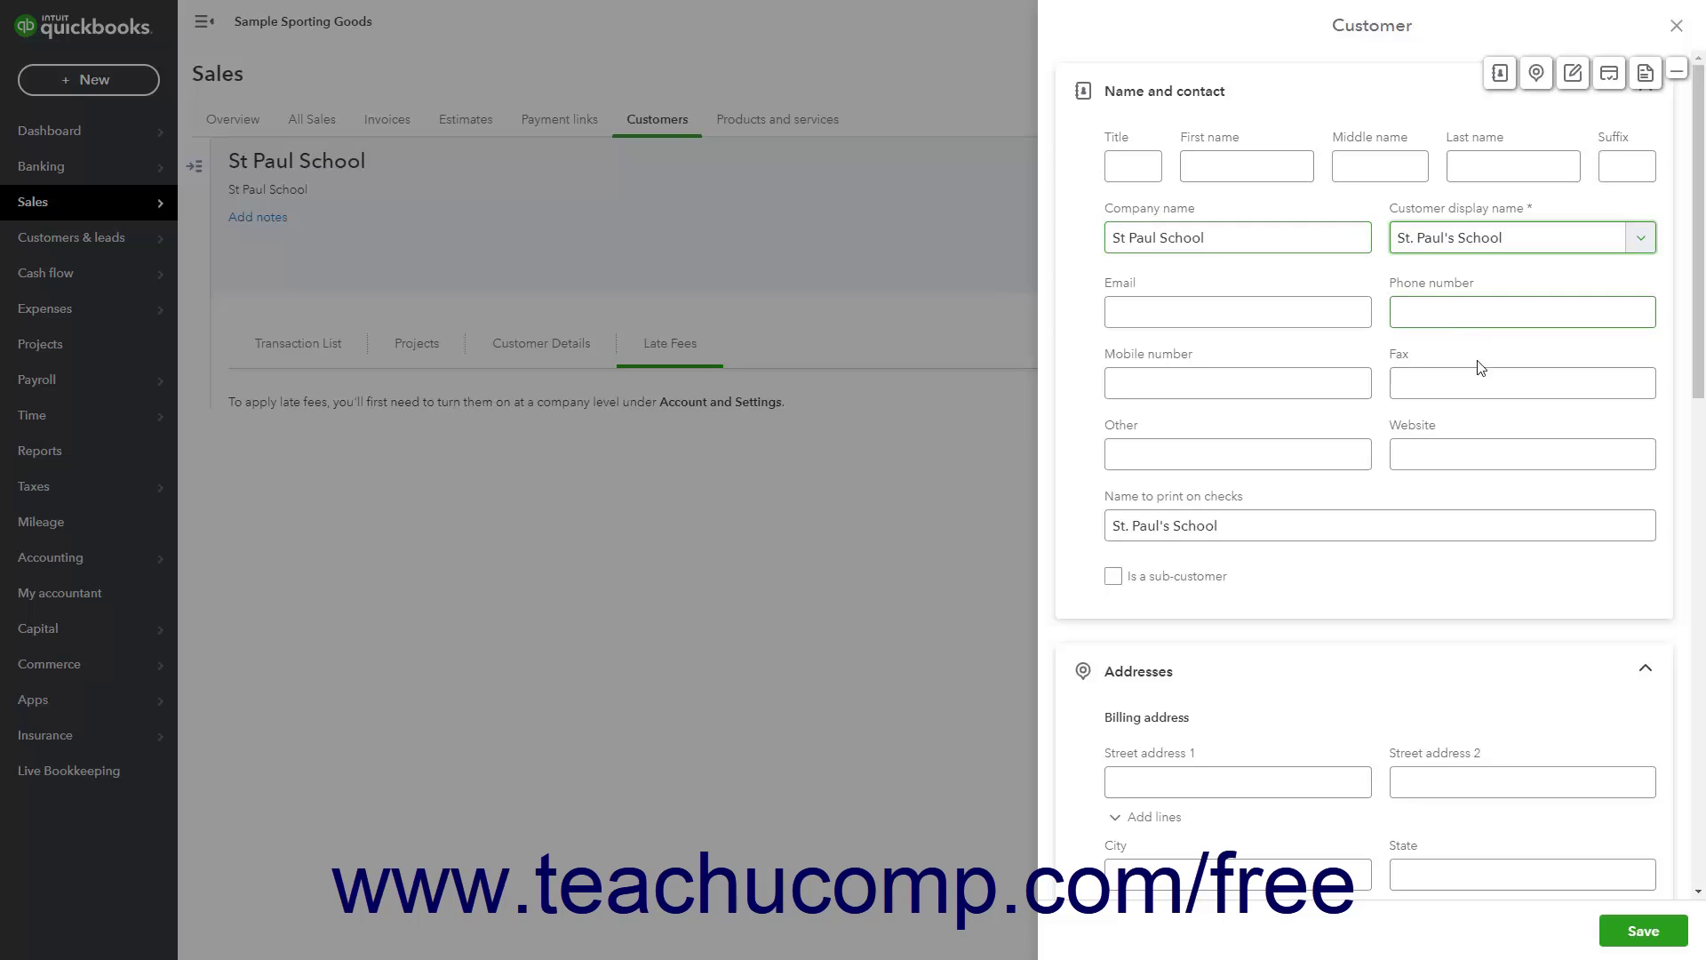
pyautogui.click(1646, 928)
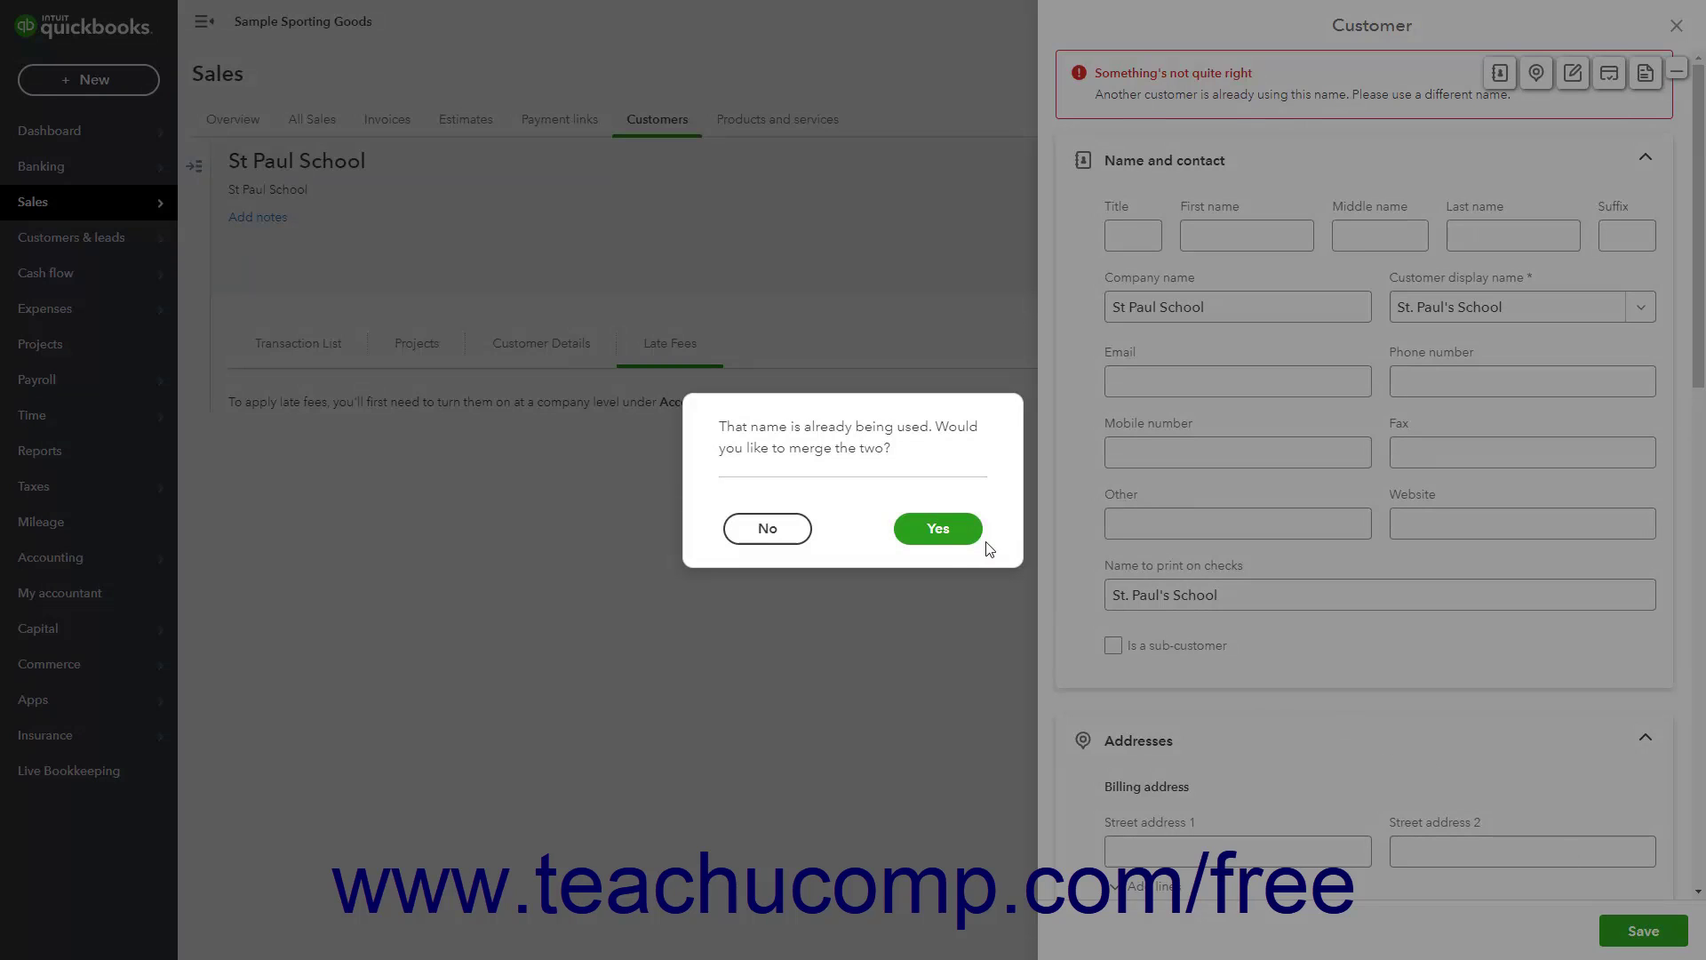
pyautogui.click(939, 529)
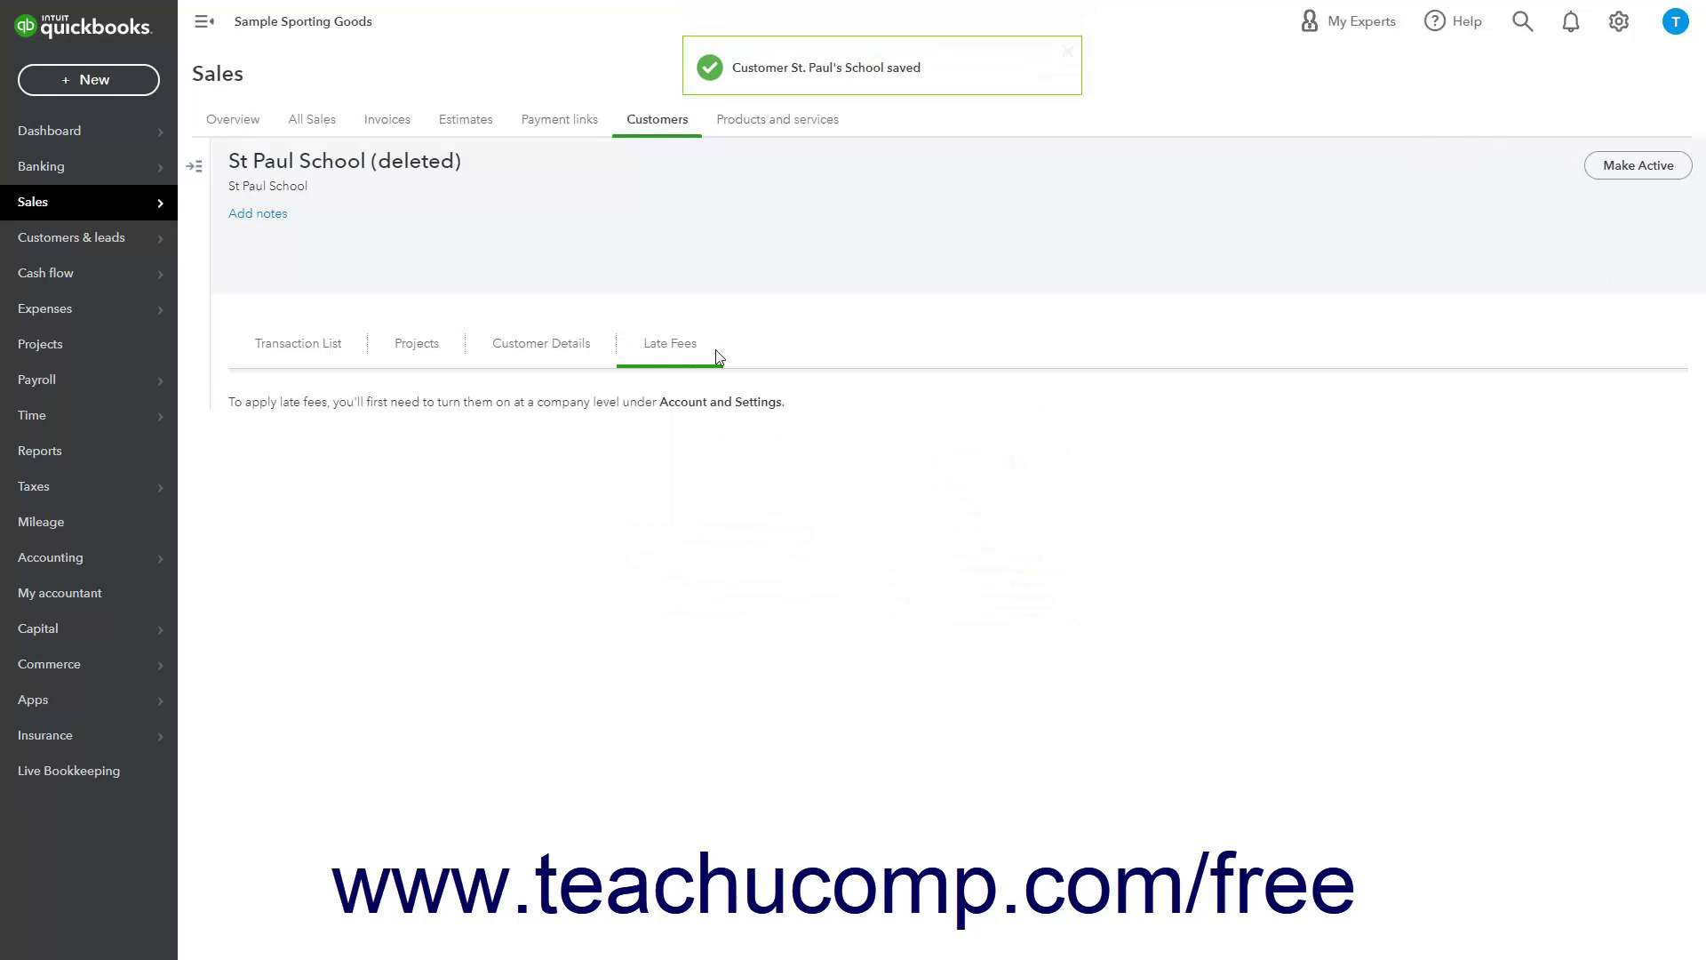
pyautogui.click(640, 125)
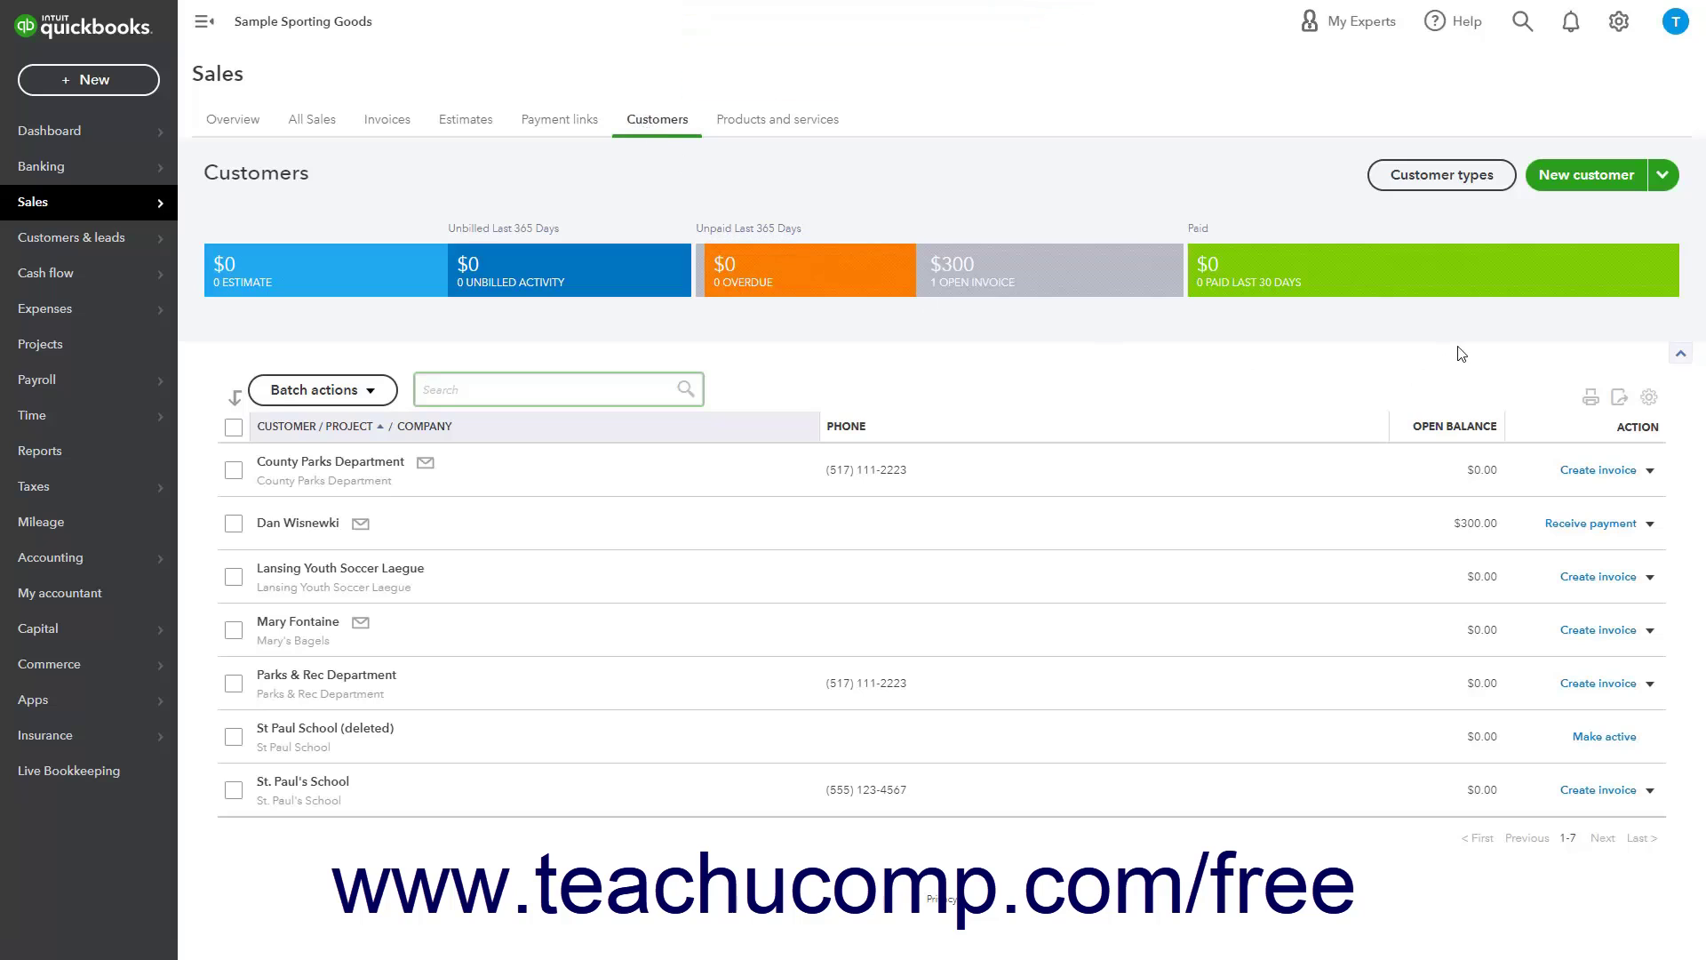
# Uncheck Include inactive in the Customers table settings
pyautogui.click(1650, 397)
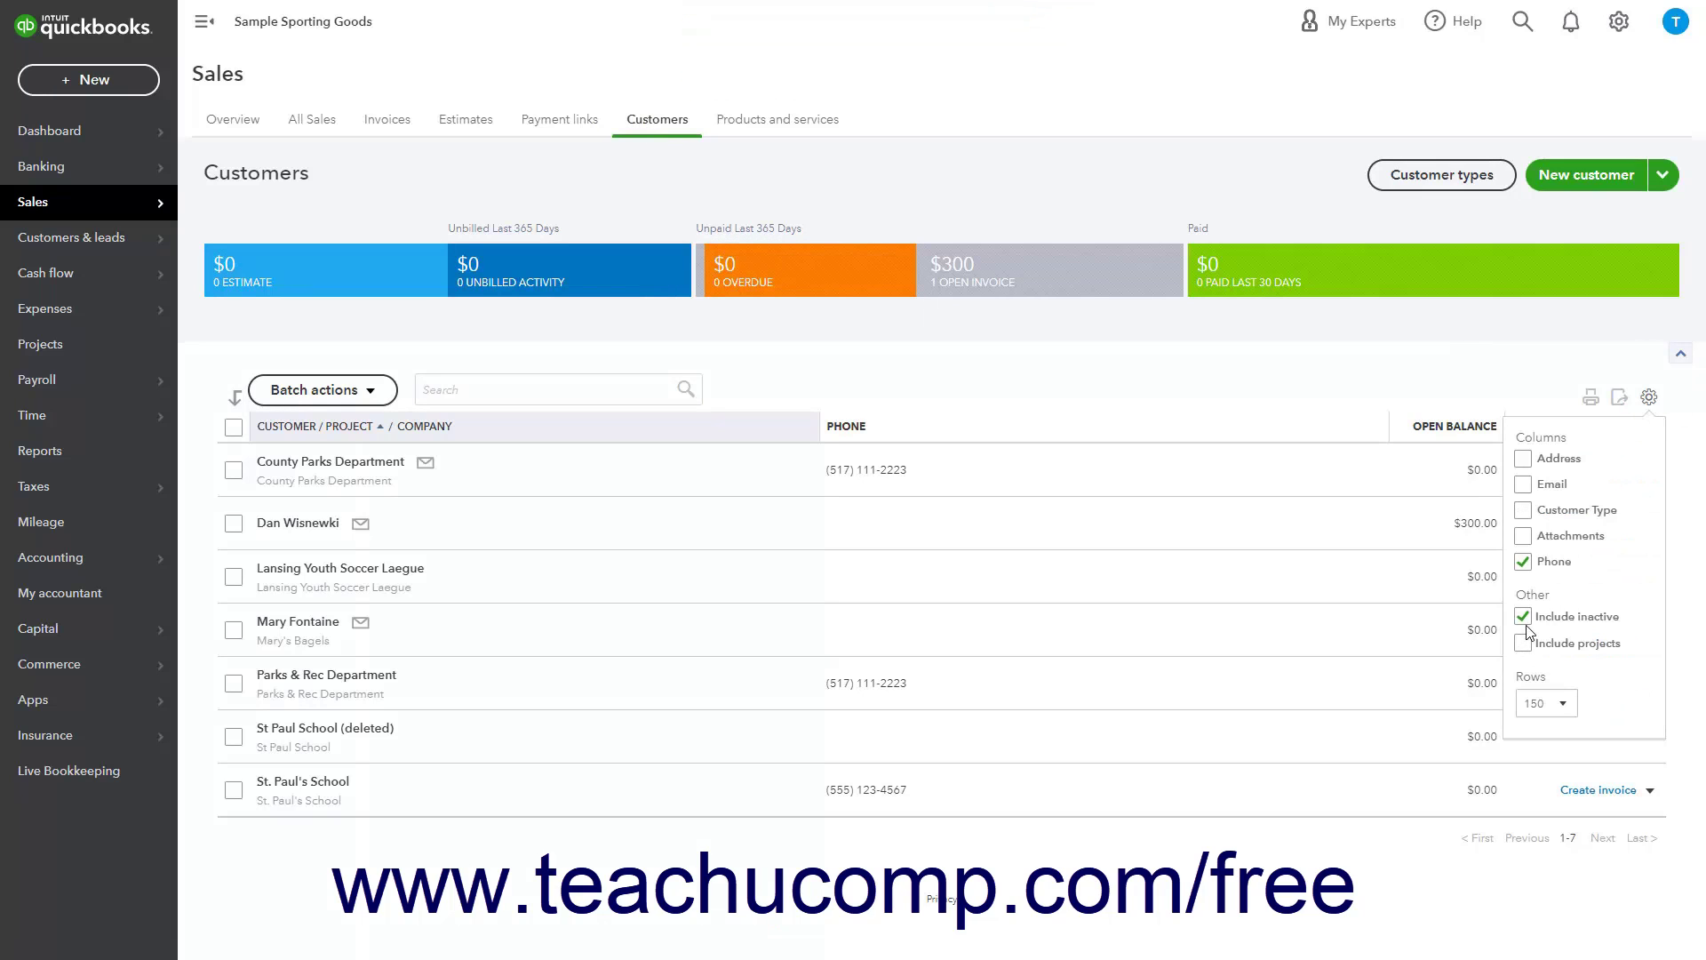
pyautogui.click(1523, 615)
pyautogui.click(1649, 397)
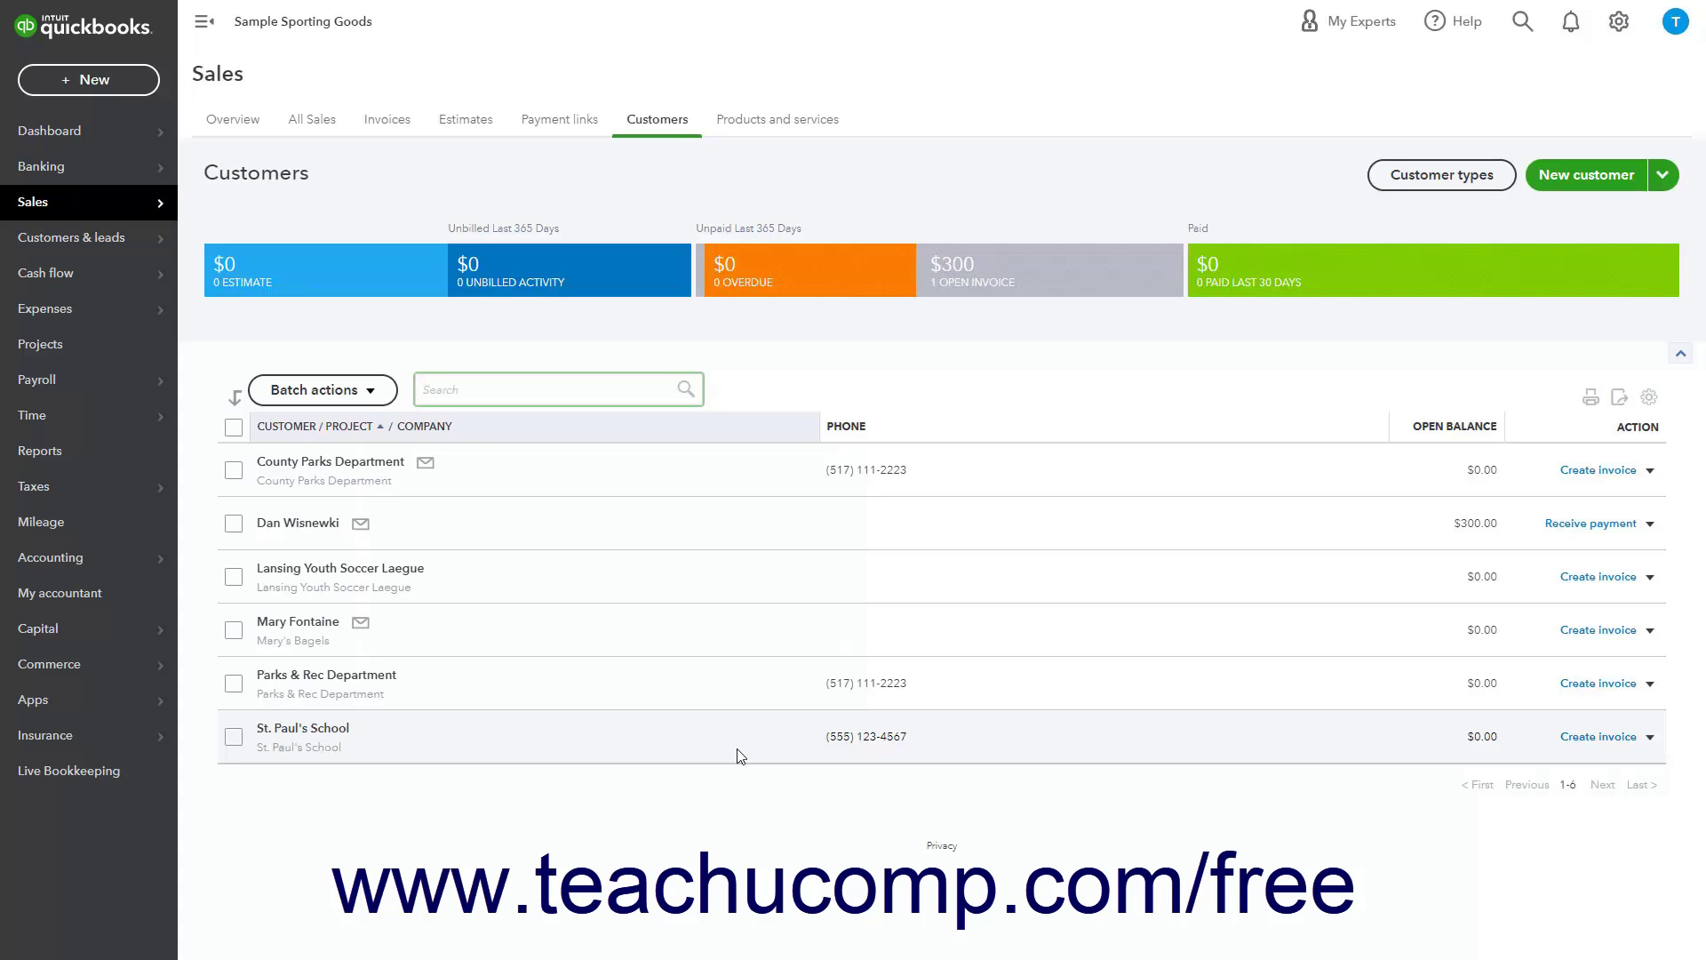
# Choose Merge contacts from the Edit dropdown on the Parks & Rec Department record
pyautogui.click(380, 676)
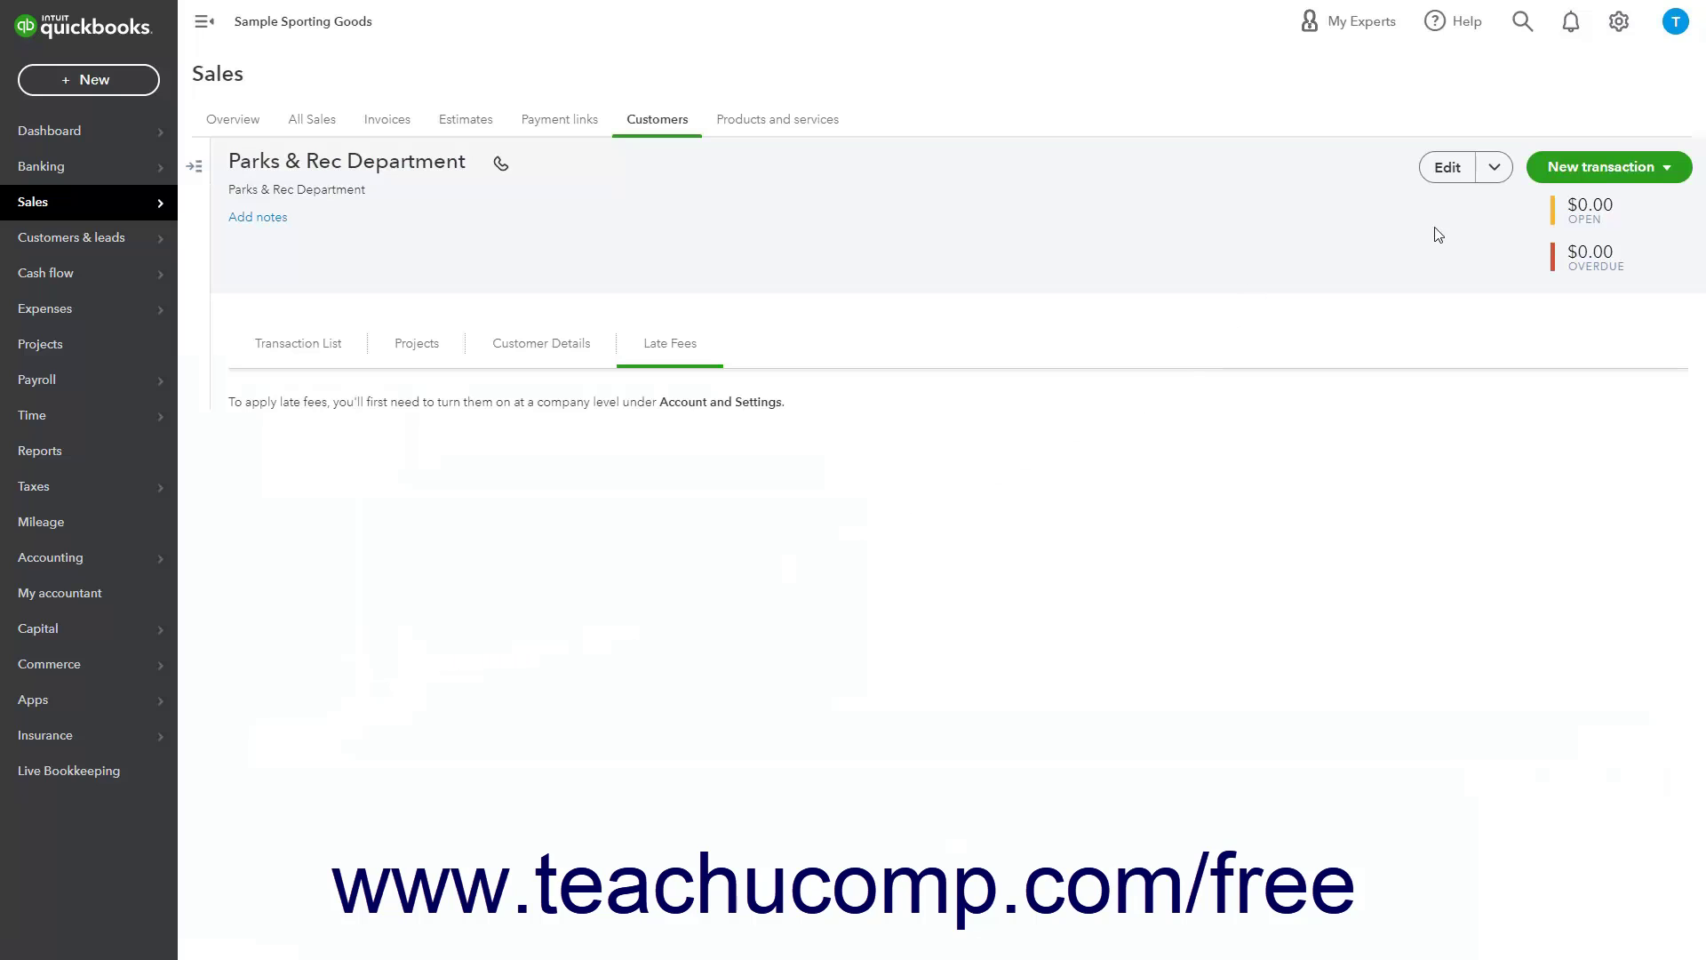
pyautogui.click(1492, 179)
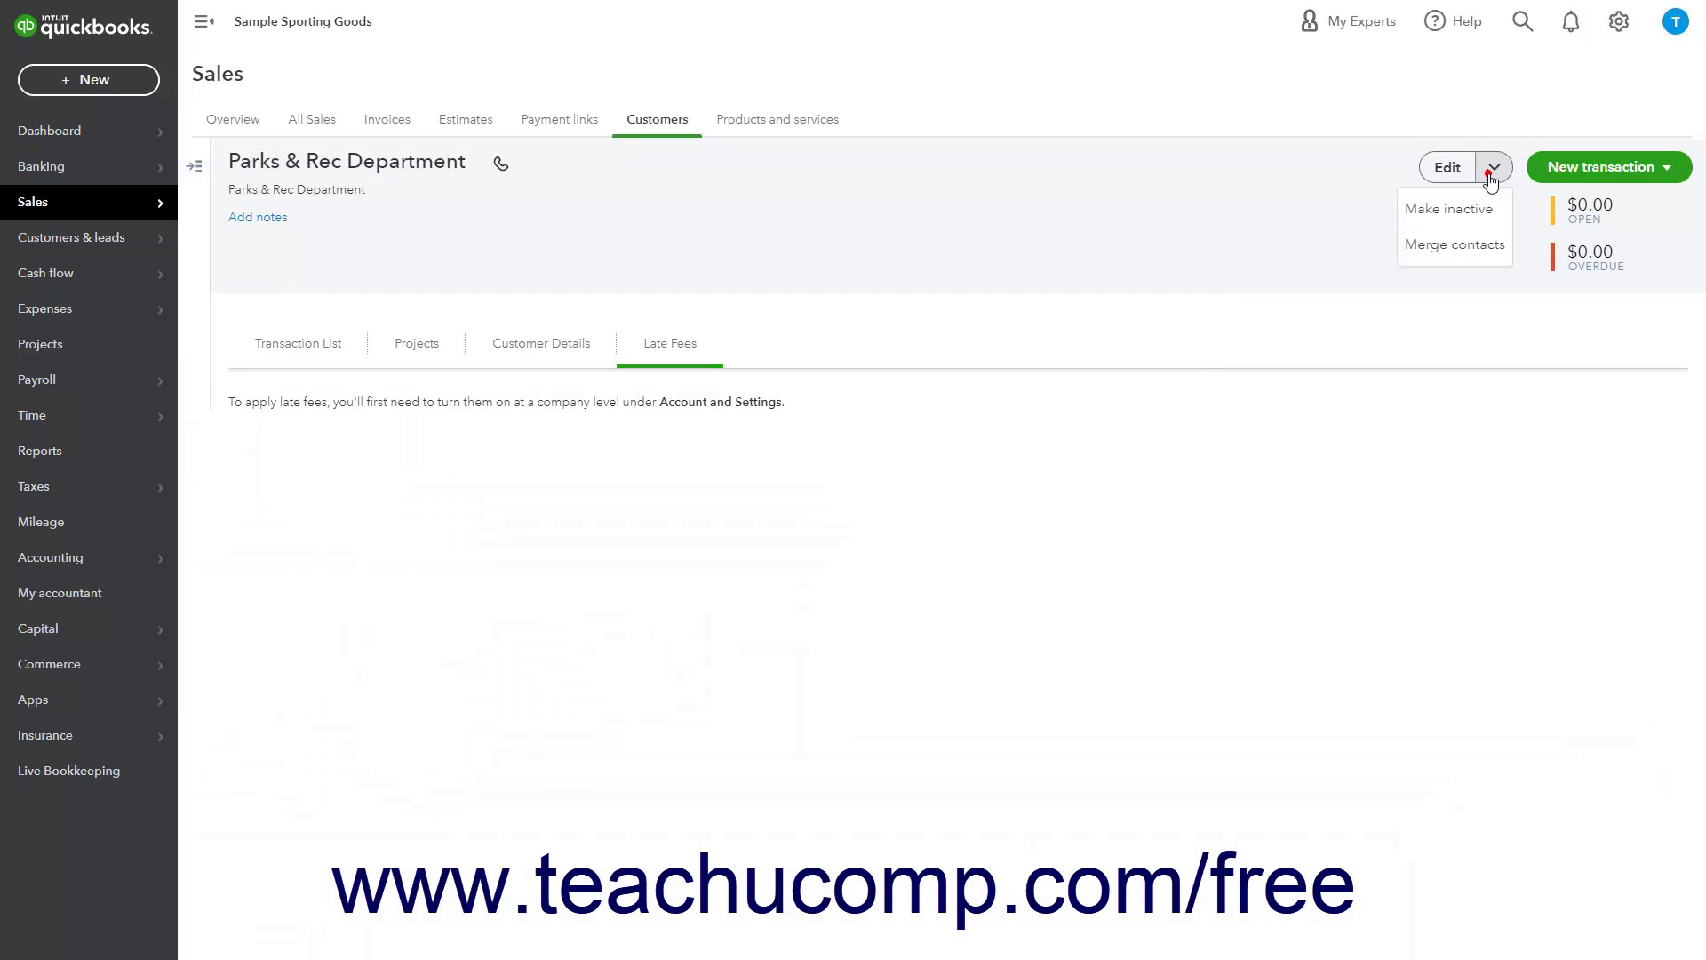
pyautogui.click(1491, 252)
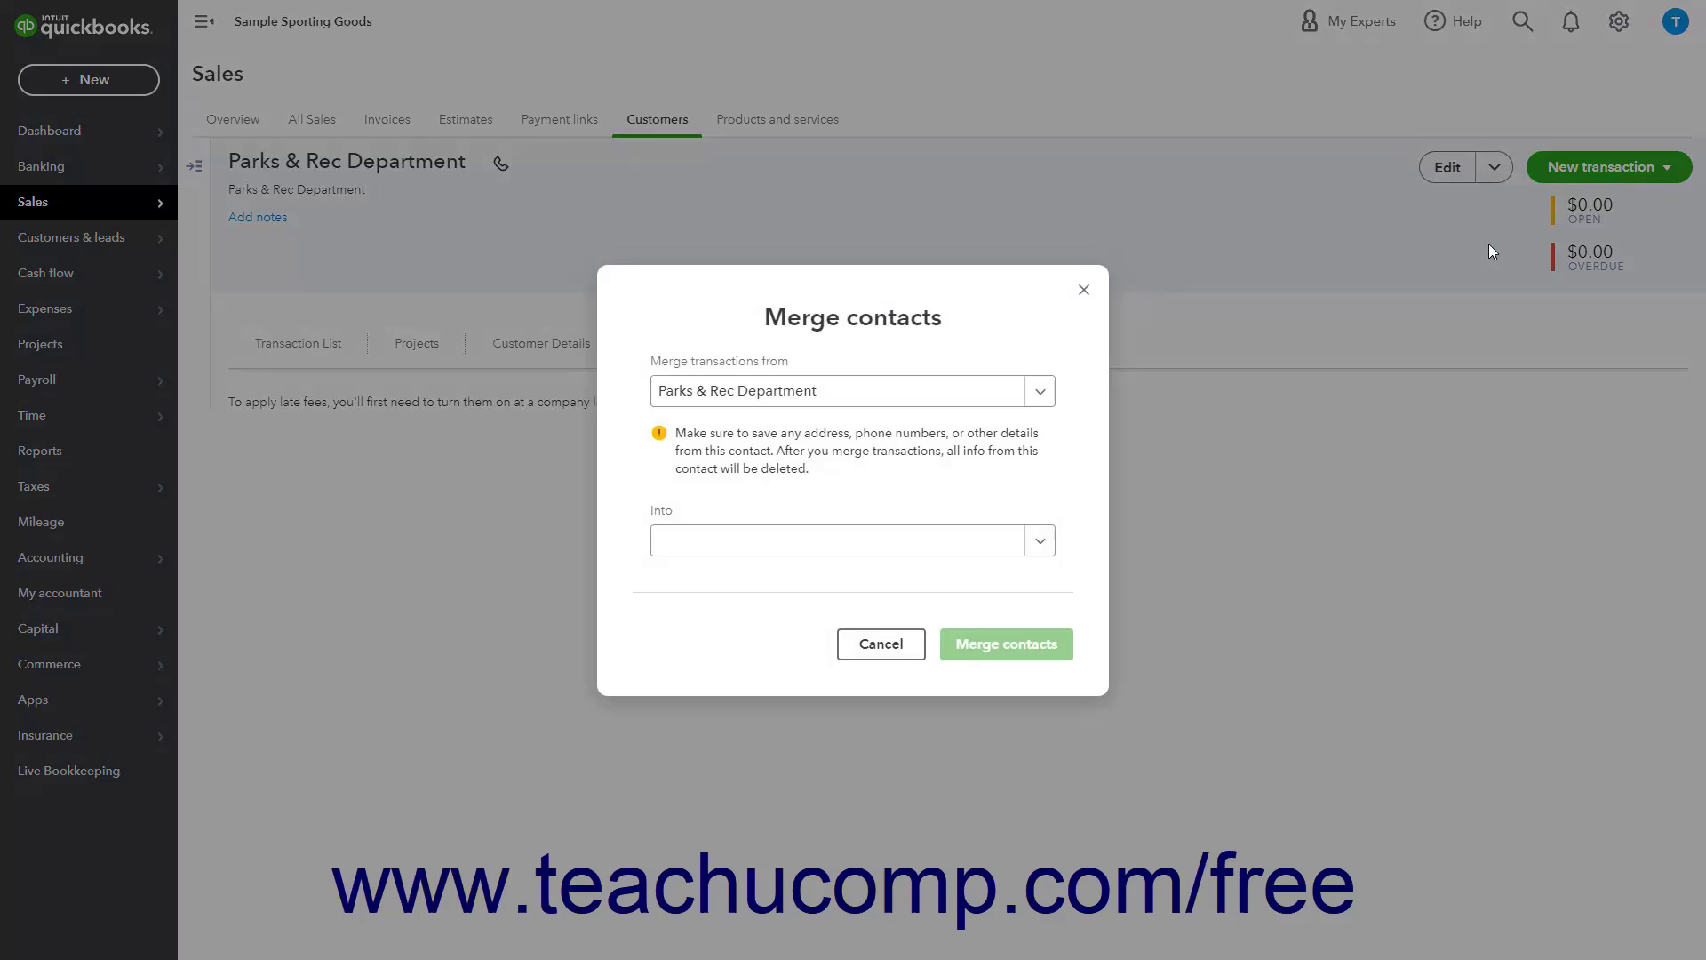
# With Parks & Rec Department as source, merge it into County Parks Department
pyautogui.click(1040, 399)
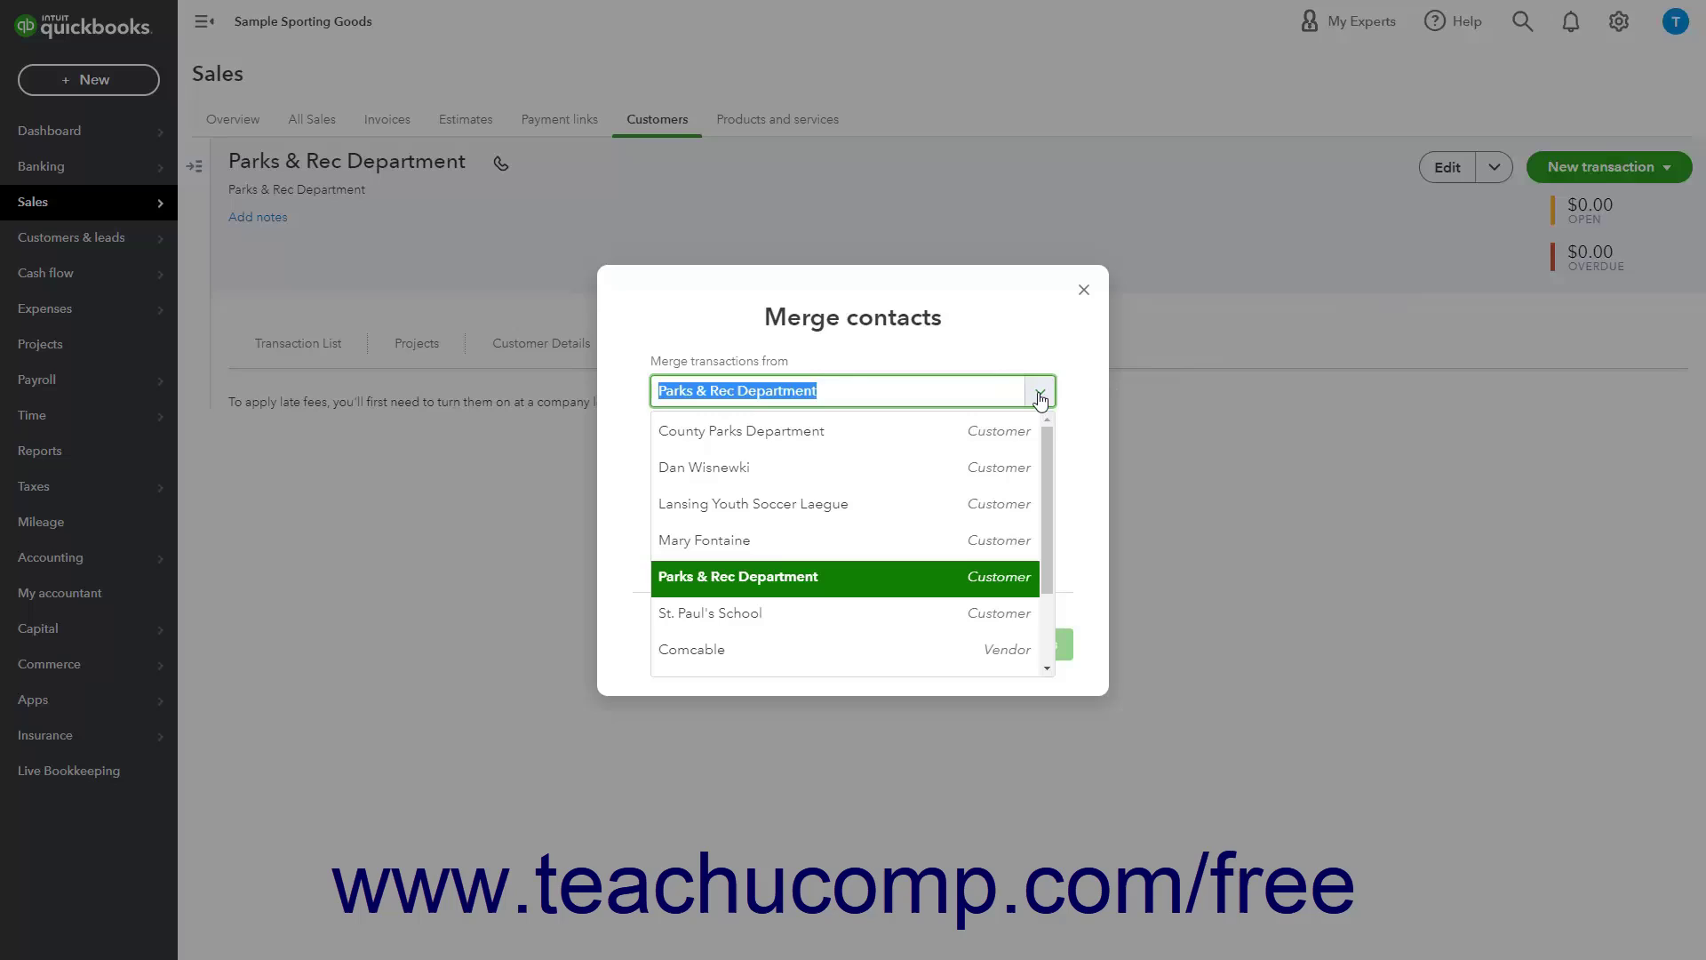
pyautogui.click(1040, 399)
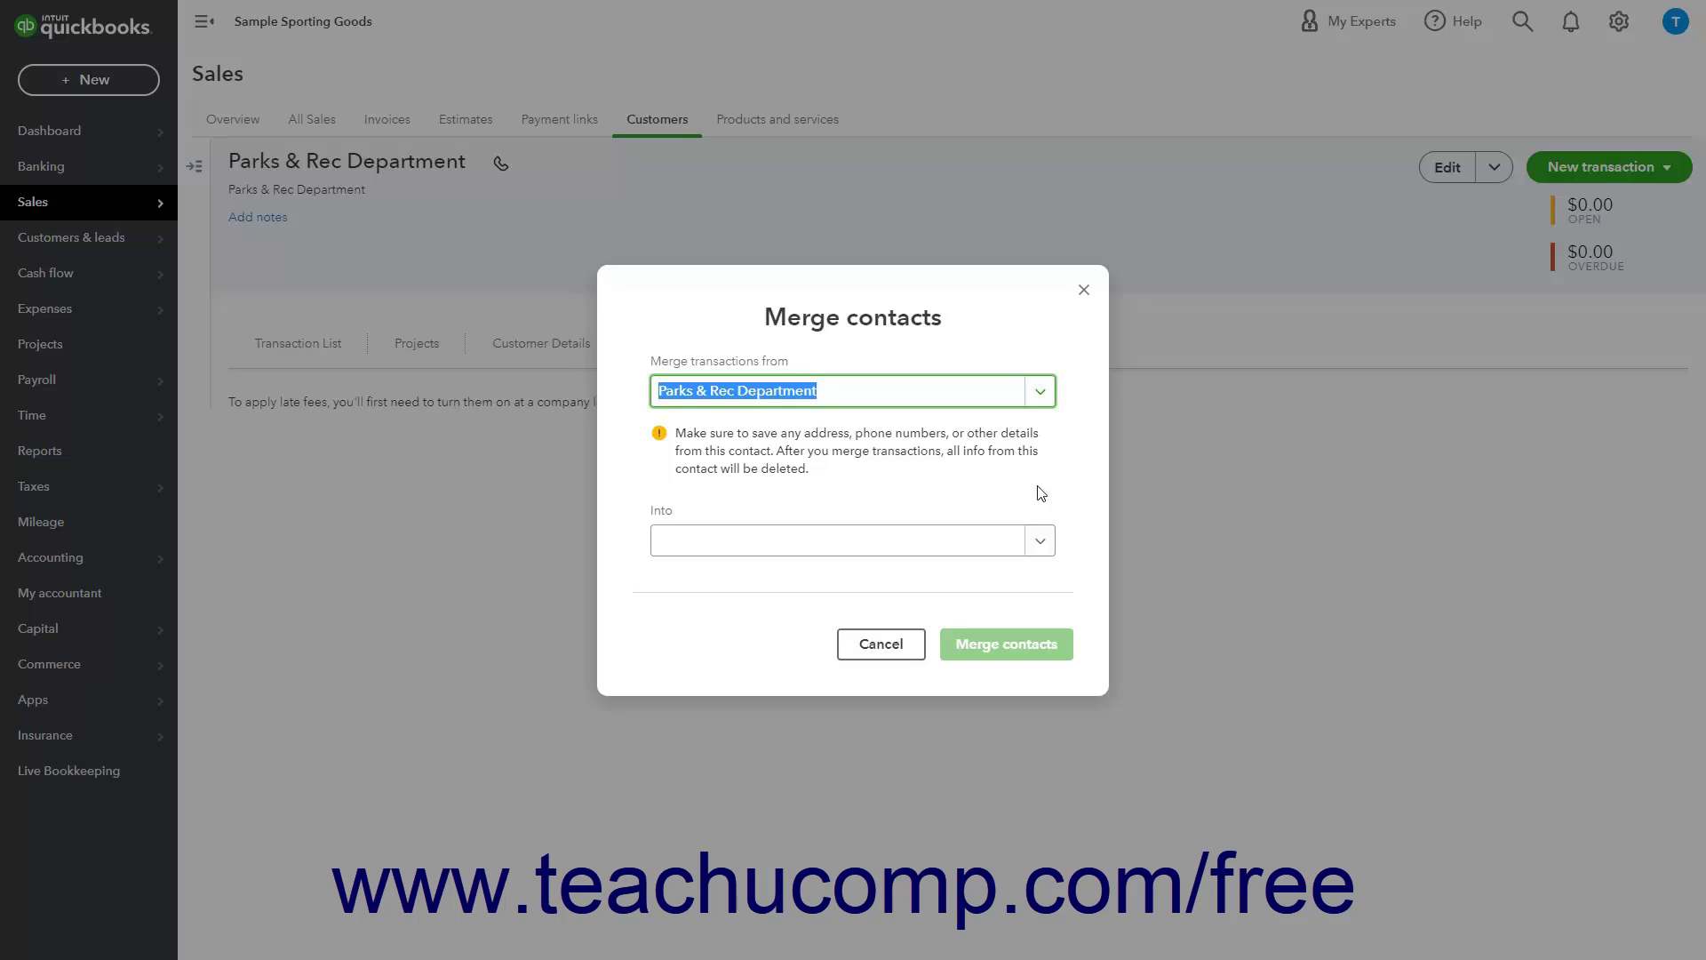
pyautogui.click(1041, 542)
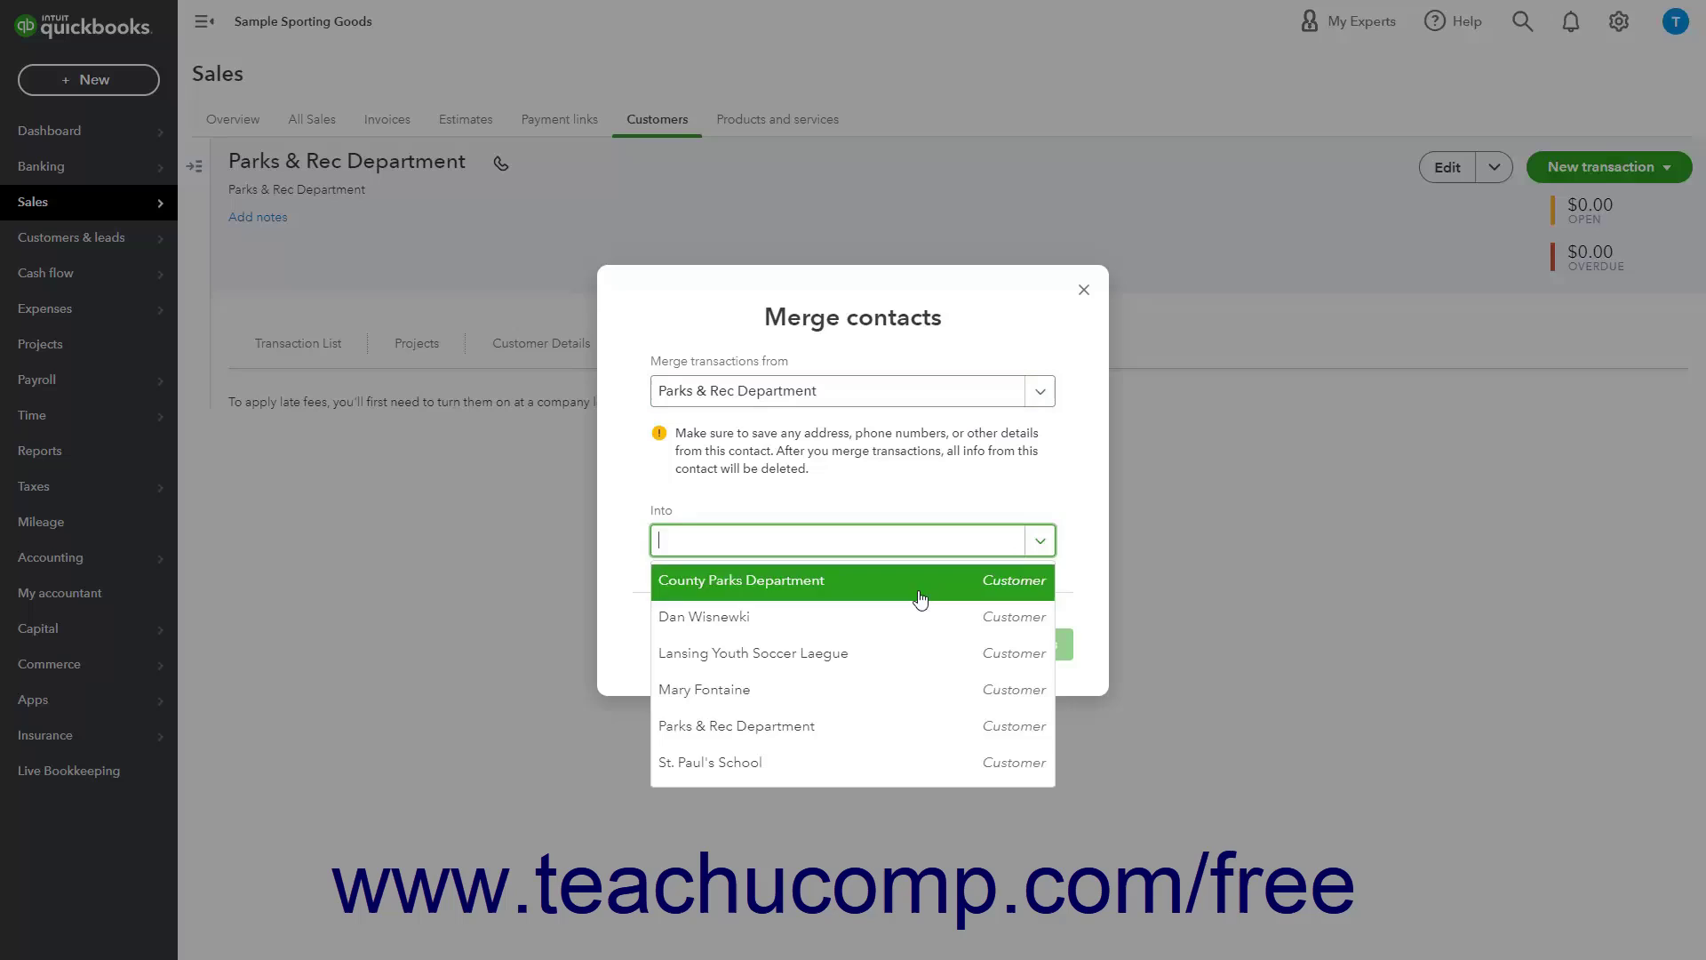
pyautogui.click(918, 588)
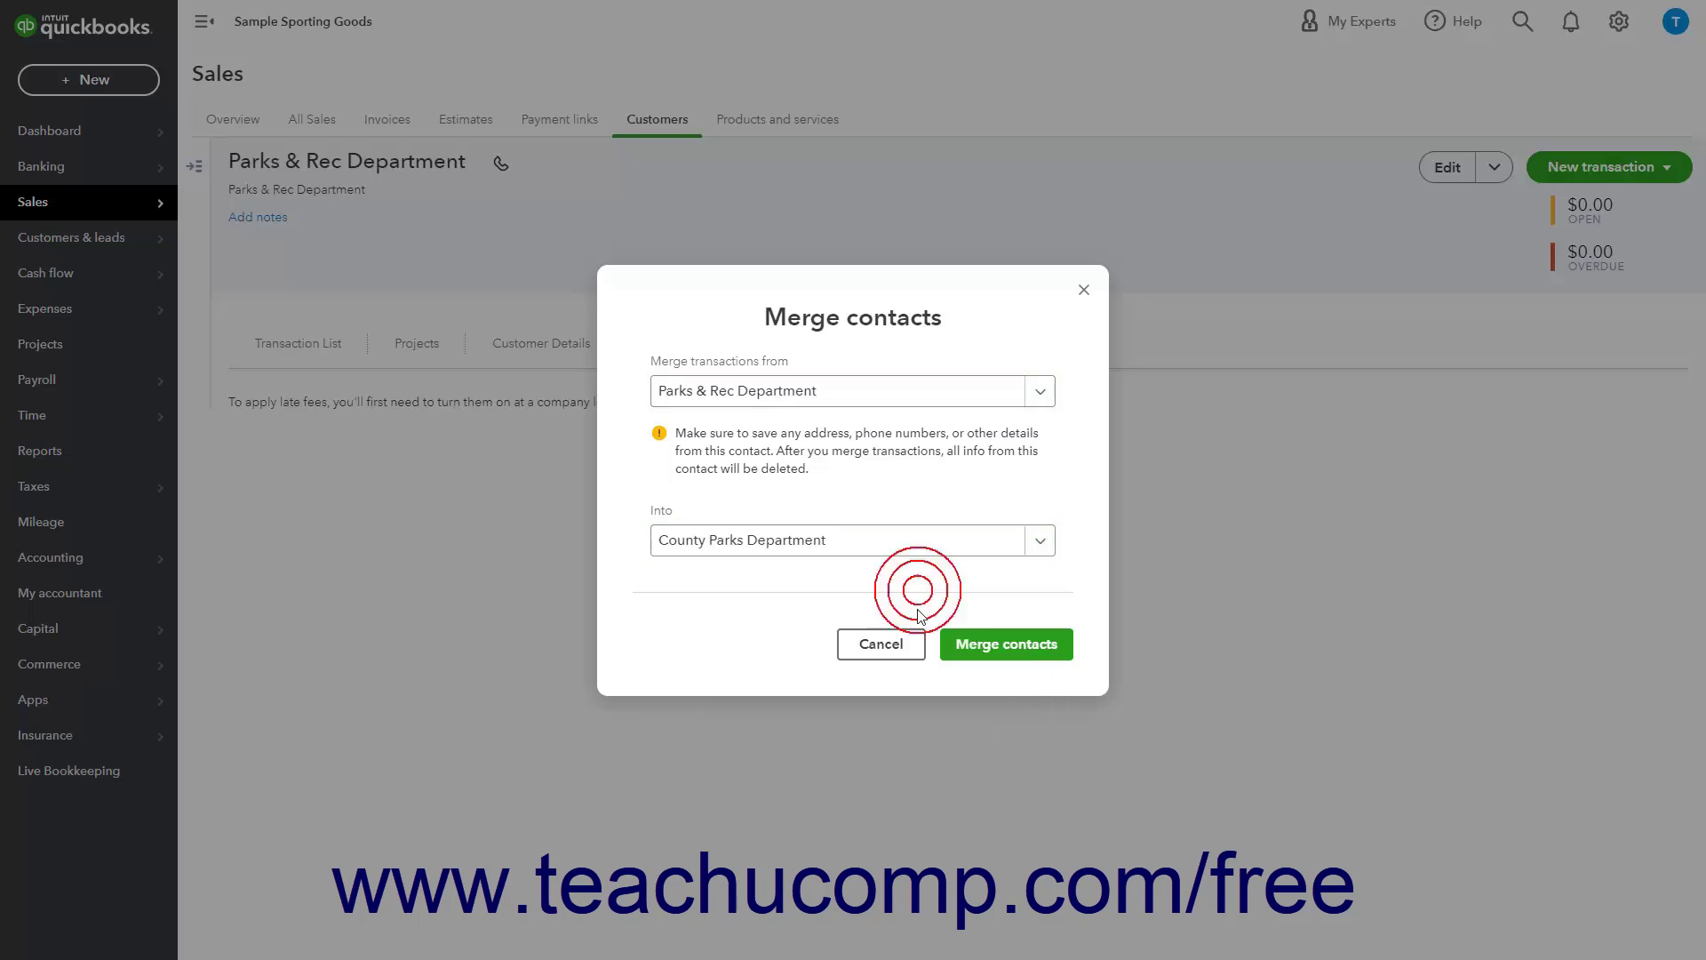
pyautogui.click(972, 649)
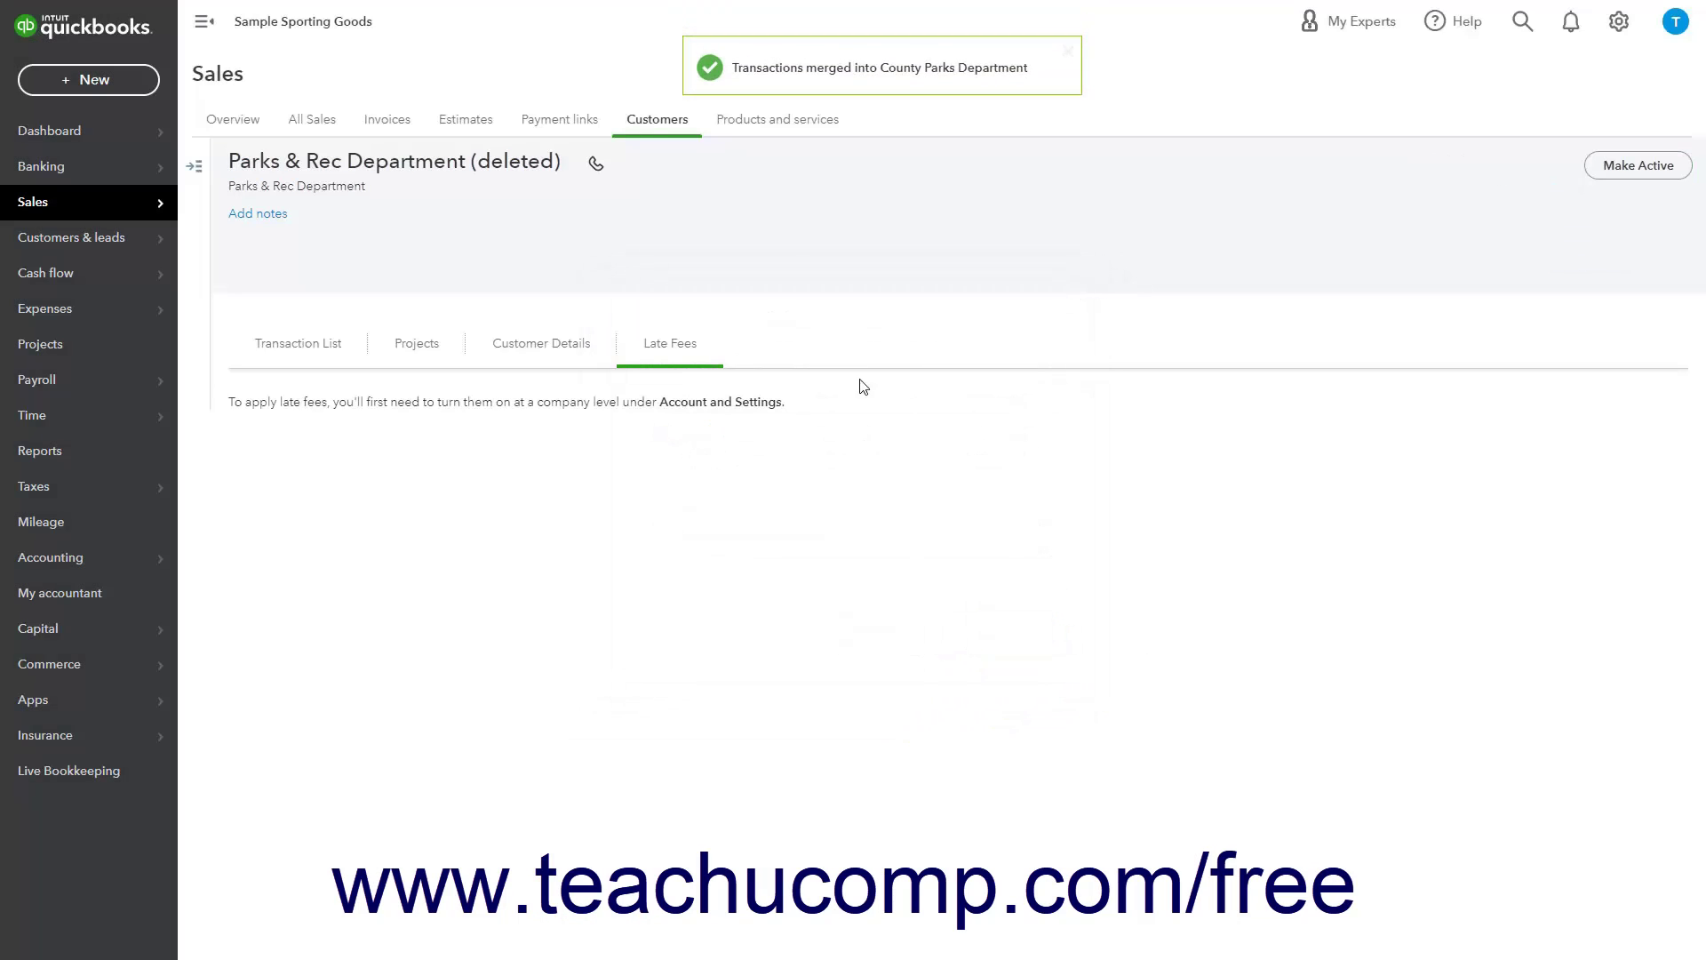
# Go back to the Customers list under Sales
pyautogui.click(671, 130)
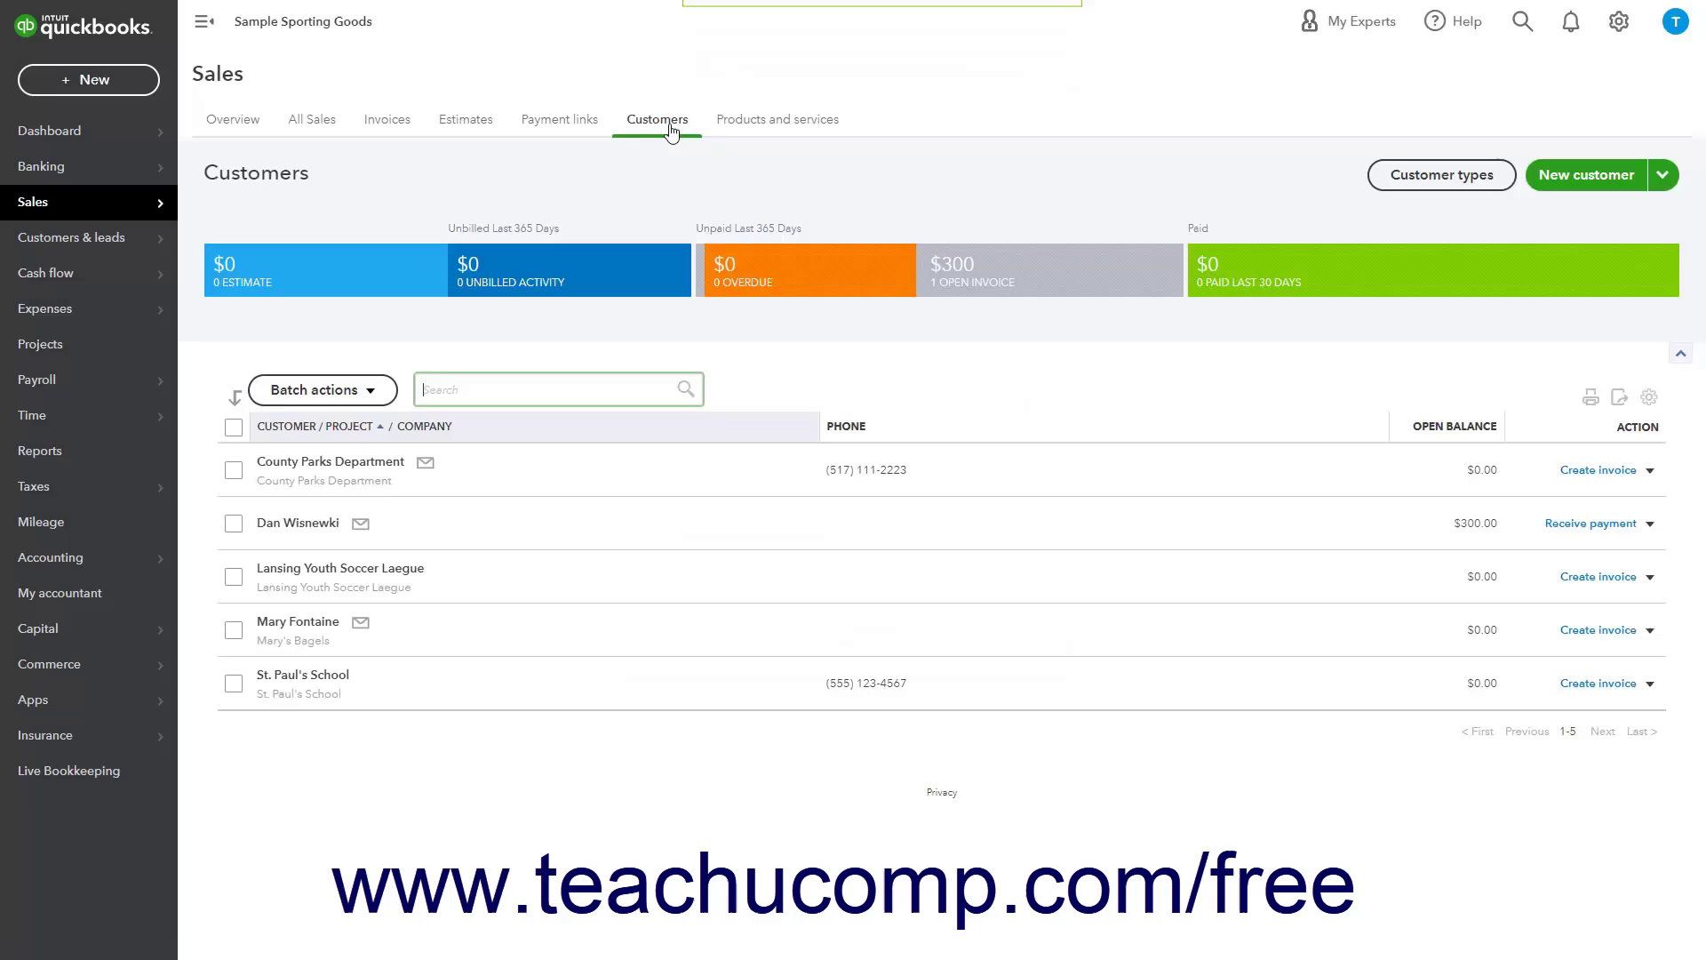